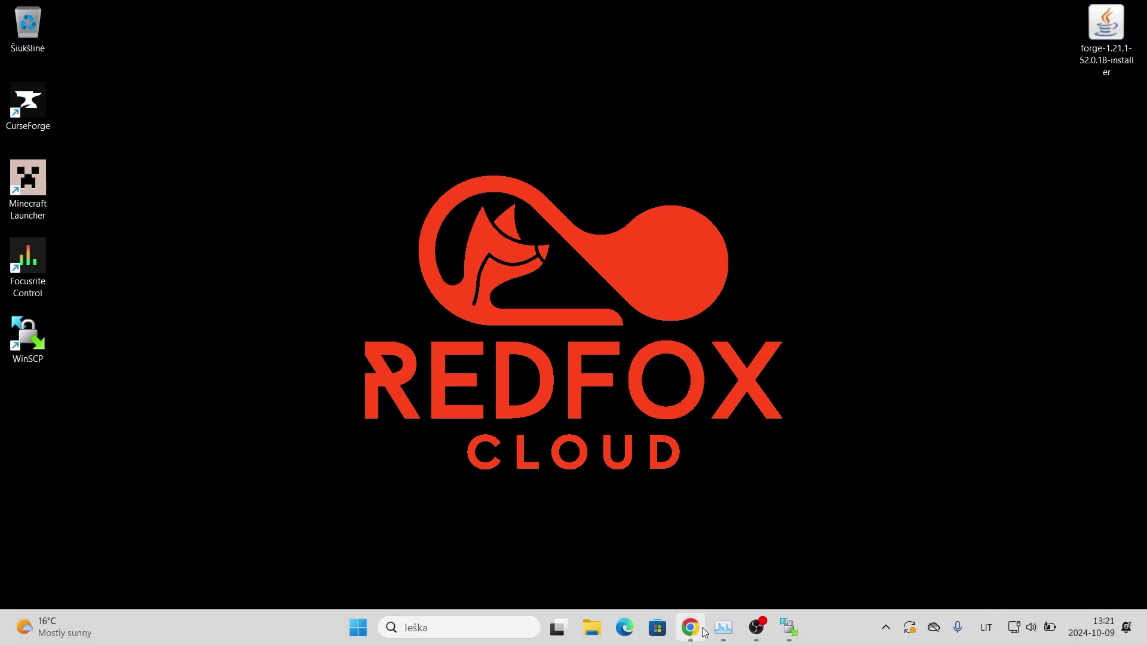
# - Switch to Chrome and view the Minecraft Forge downloads page for version 1.21.1
pyautogui.click(690, 628)
pyautogui.click(460, 47)
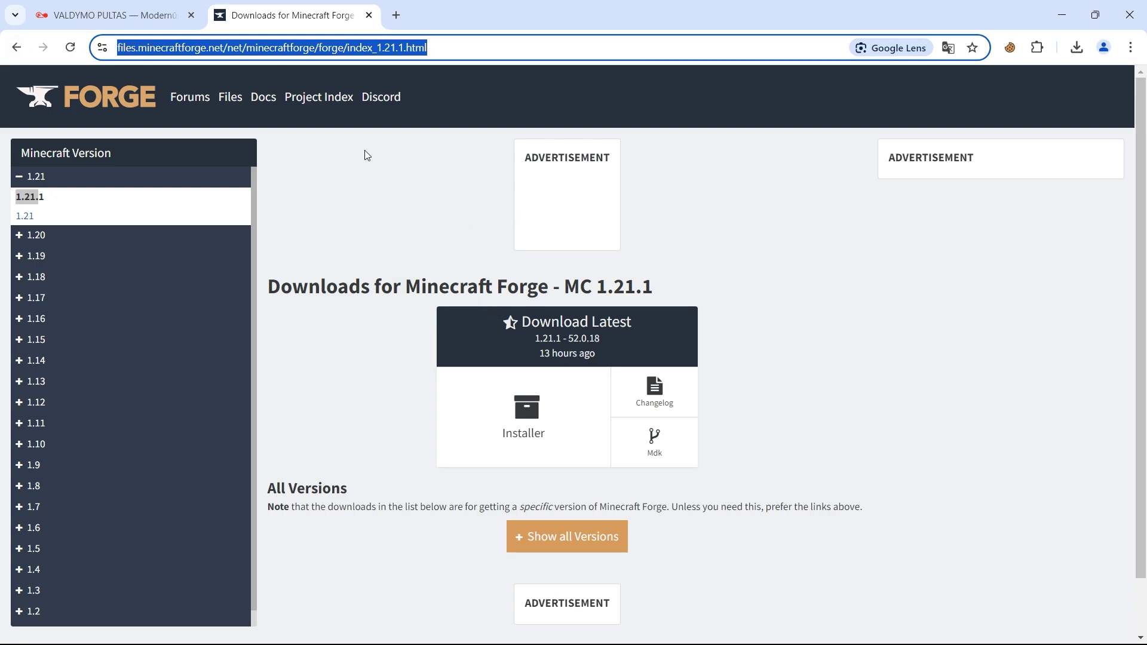
pyautogui.click(49, 201)
pyautogui.moveTo(49, 201); pyautogui.dragTo(15, 206)
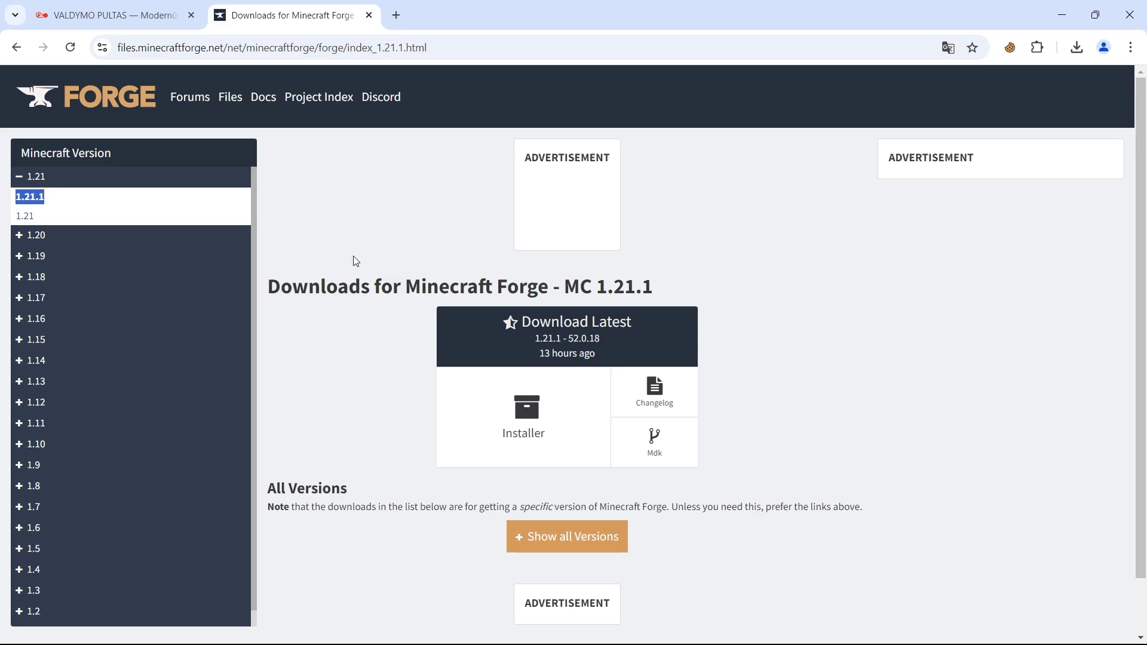
pyautogui.click(399, 248)
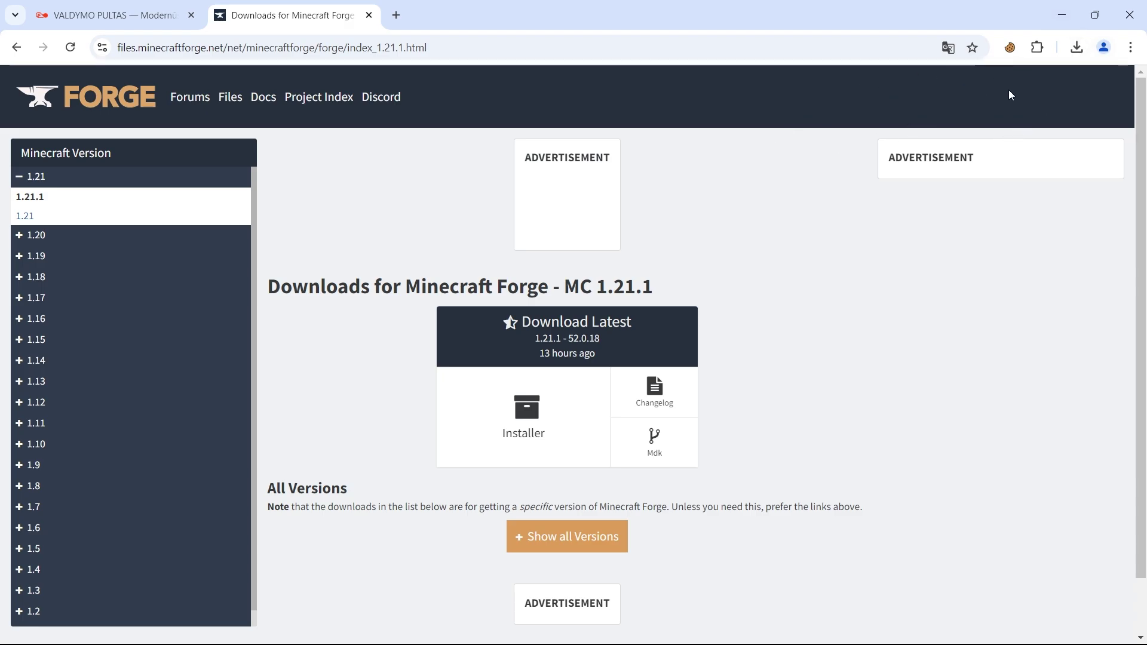
pyautogui.click(1063, 14)
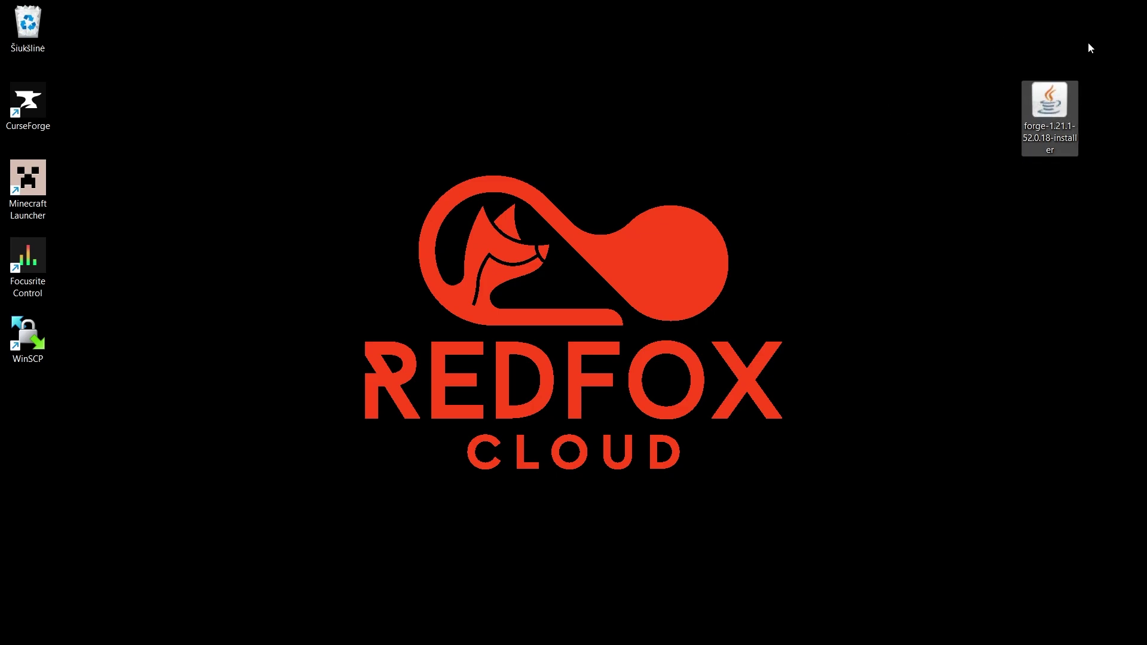
# - Create a desktop folder named "forge serveris" and move the Forge 1.21.1 installer into it
pyautogui.rightClick(677, 182)
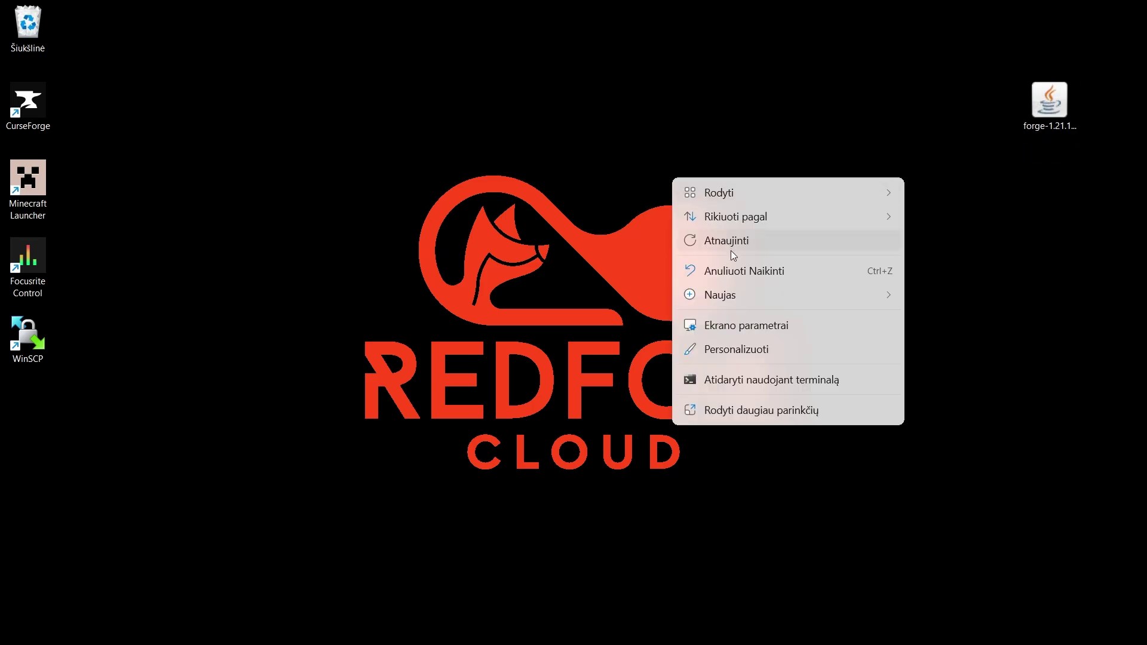
pyautogui.moveTo(722, 295)
pyautogui.click(987, 302)
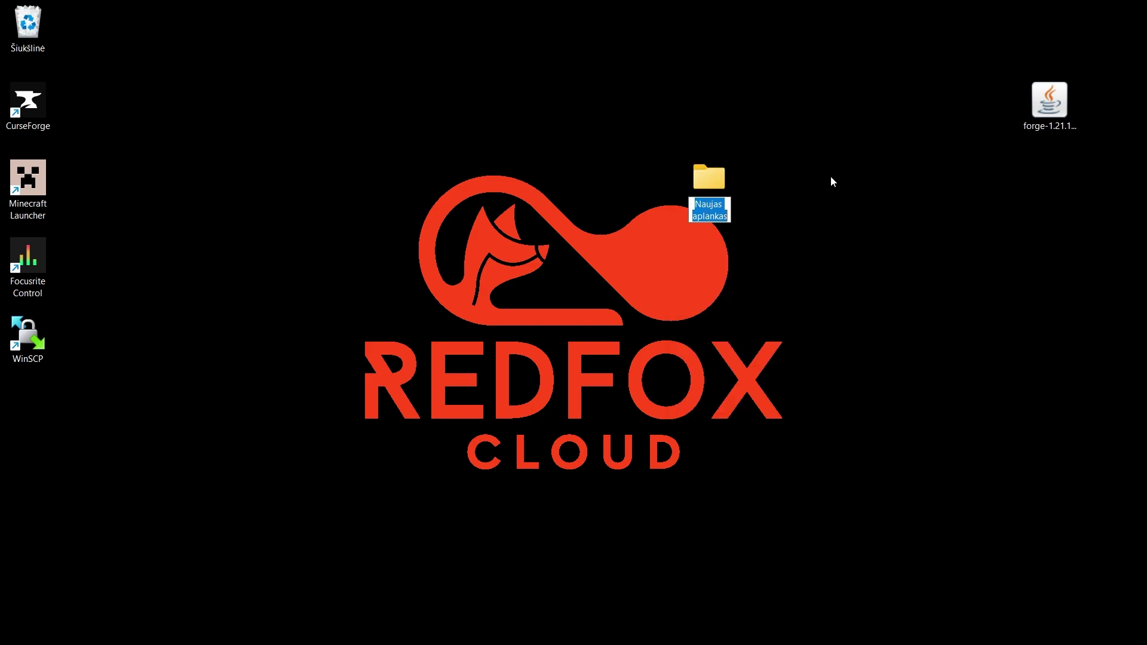
pyautogui.write('forge ser')
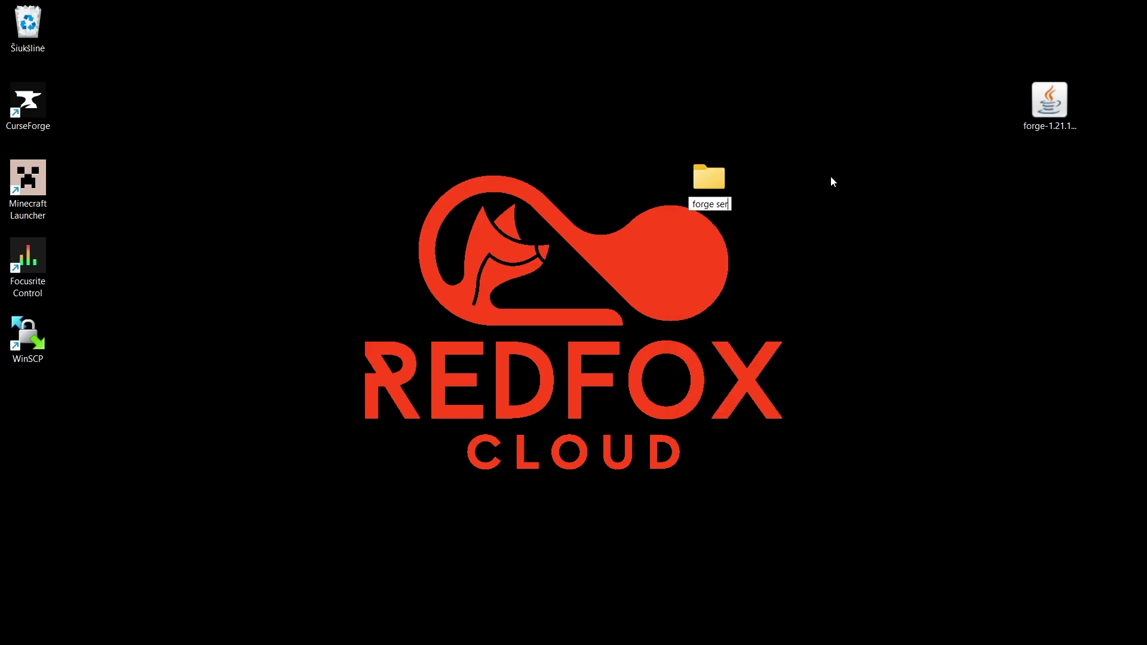
pyautogui.write('veris')
pyautogui.press('Return')
pyautogui.moveTo(1050, 102); pyautogui.dragTo(704, 169)
# - Run the Forge installer from the forge serveris folder, choosing Install server with that desktop folder as the target directory
pyautogui.doubleClick(704, 168)
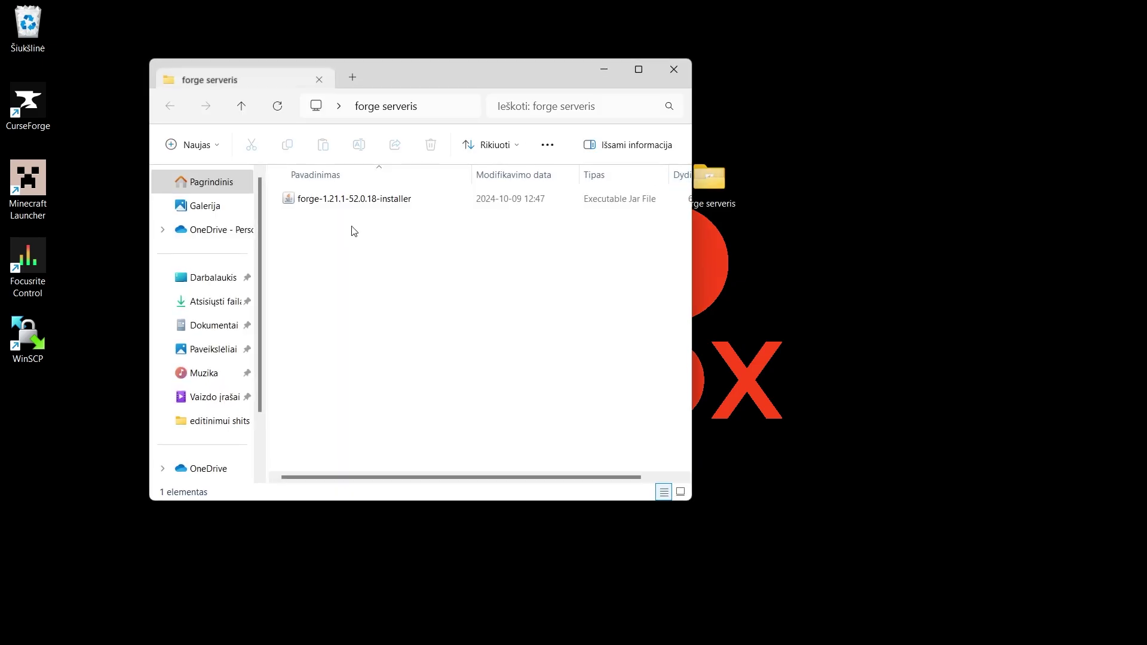
pyautogui.doubleClick(318, 203)
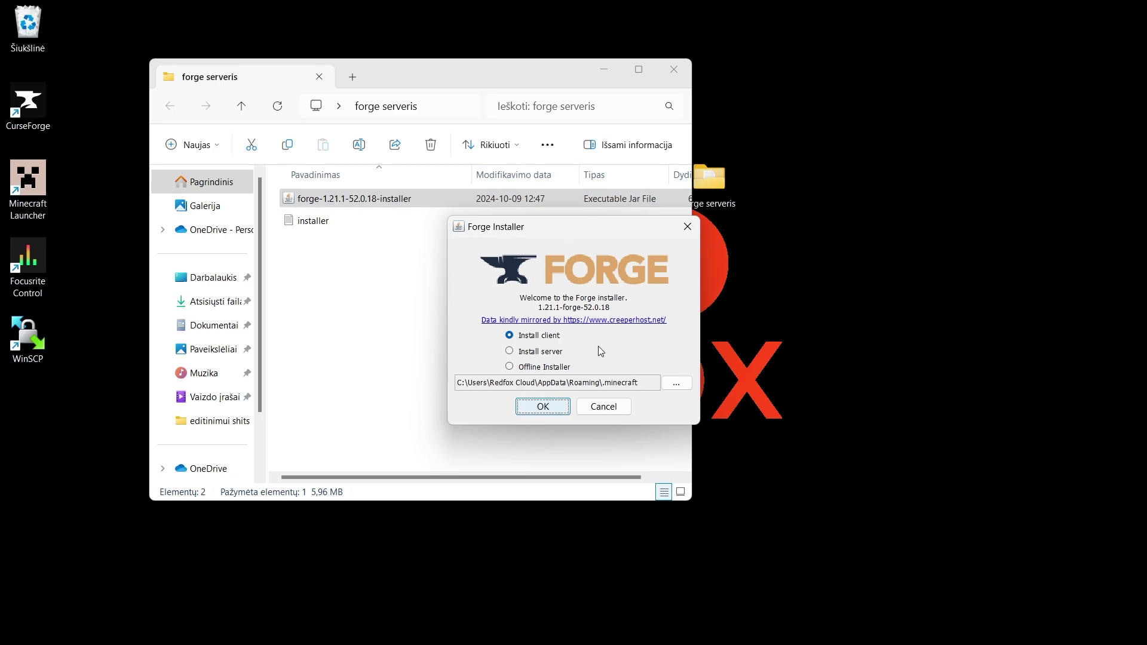
pyautogui.click(540, 352)
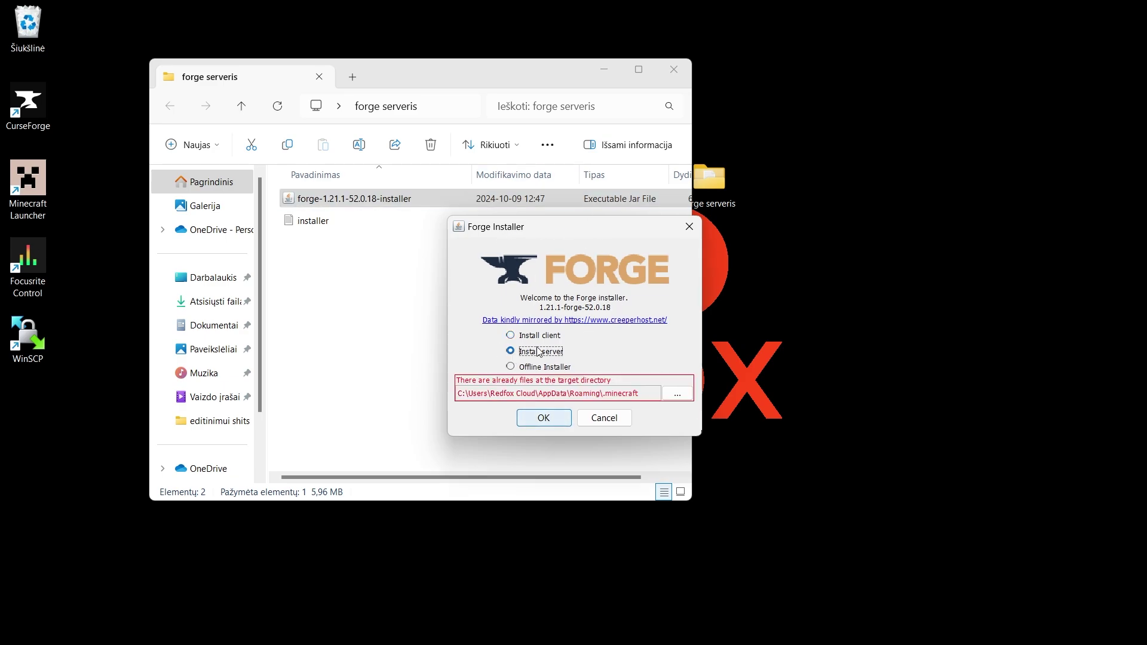
pyautogui.click(678, 393)
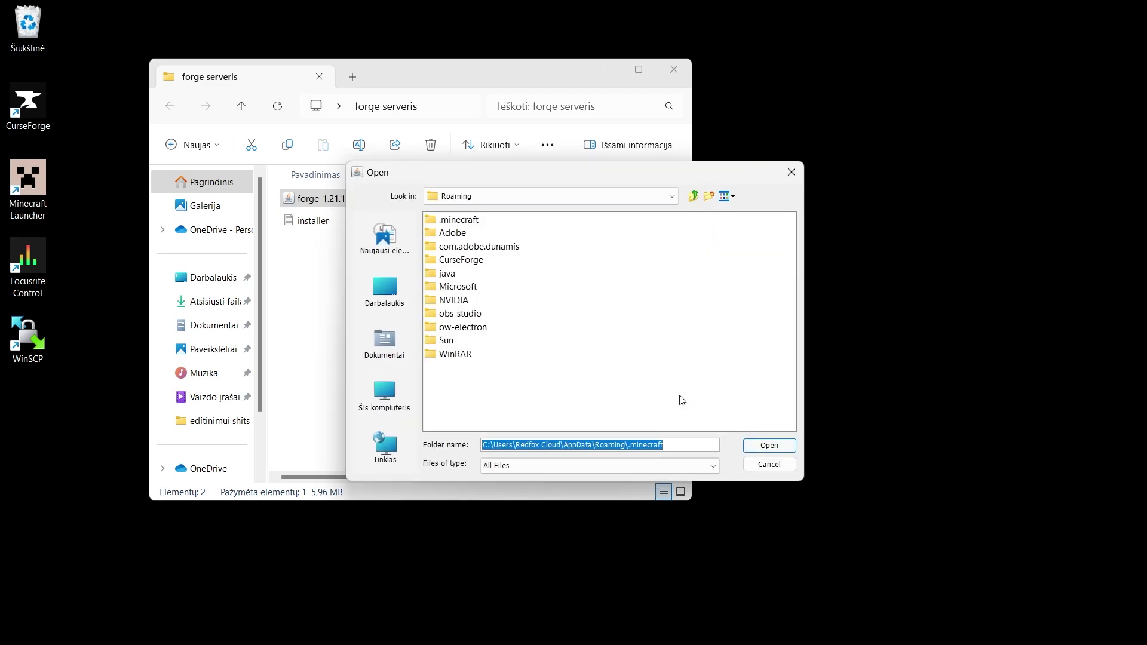
pyautogui.click(385, 302)
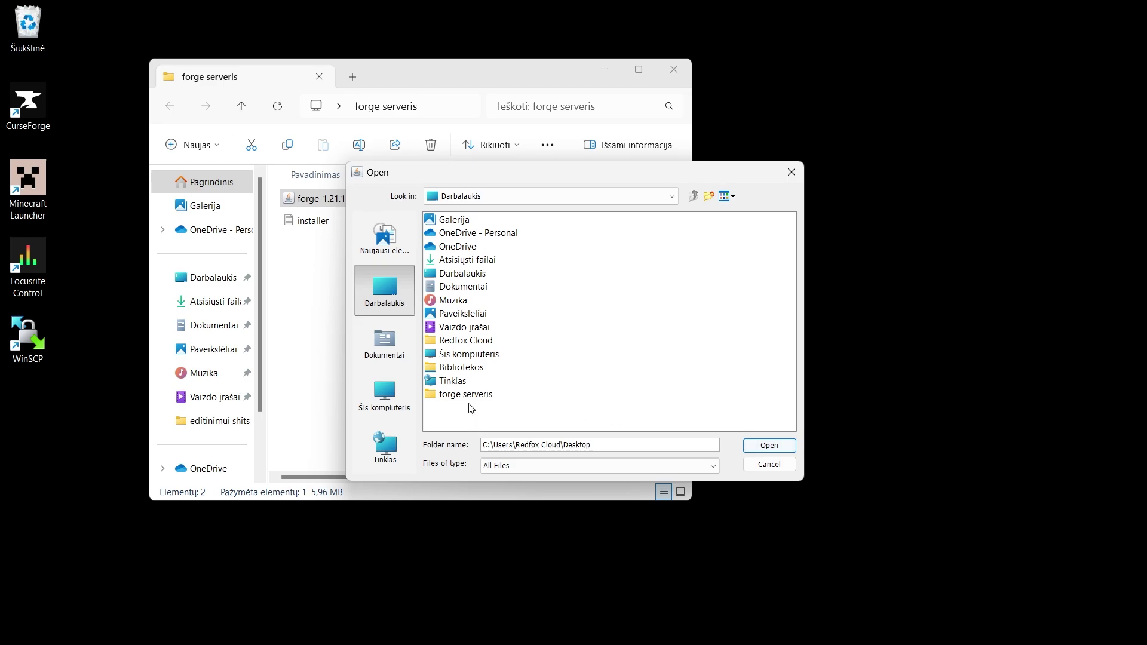
pyautogui.click(469, 394)
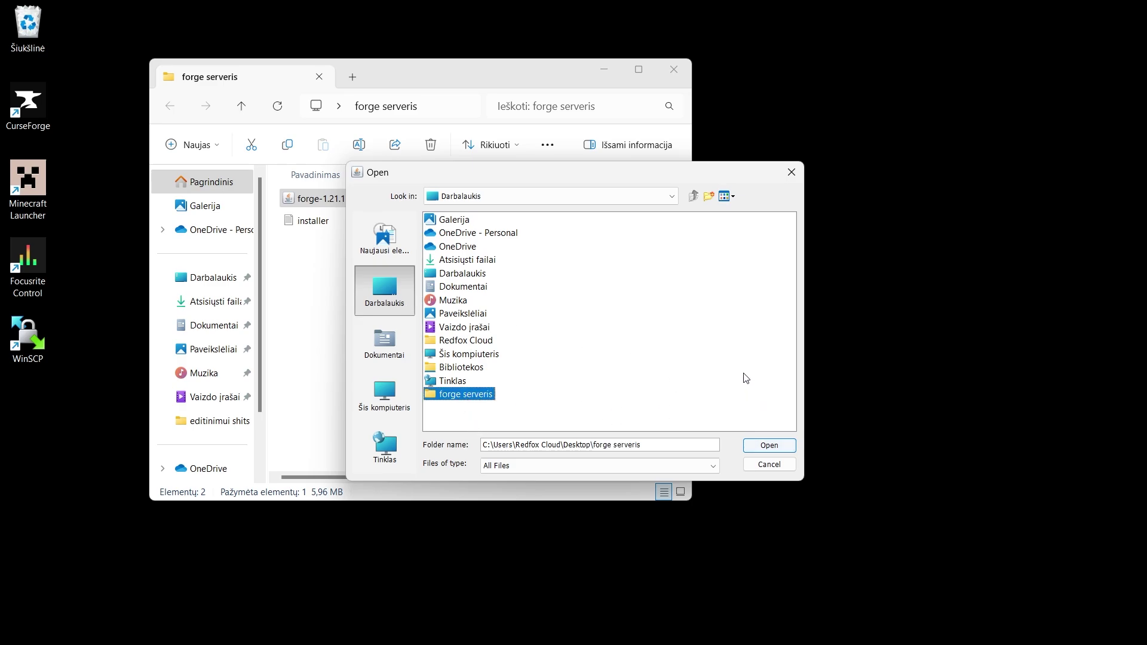
pyautogui.click(754, 449)
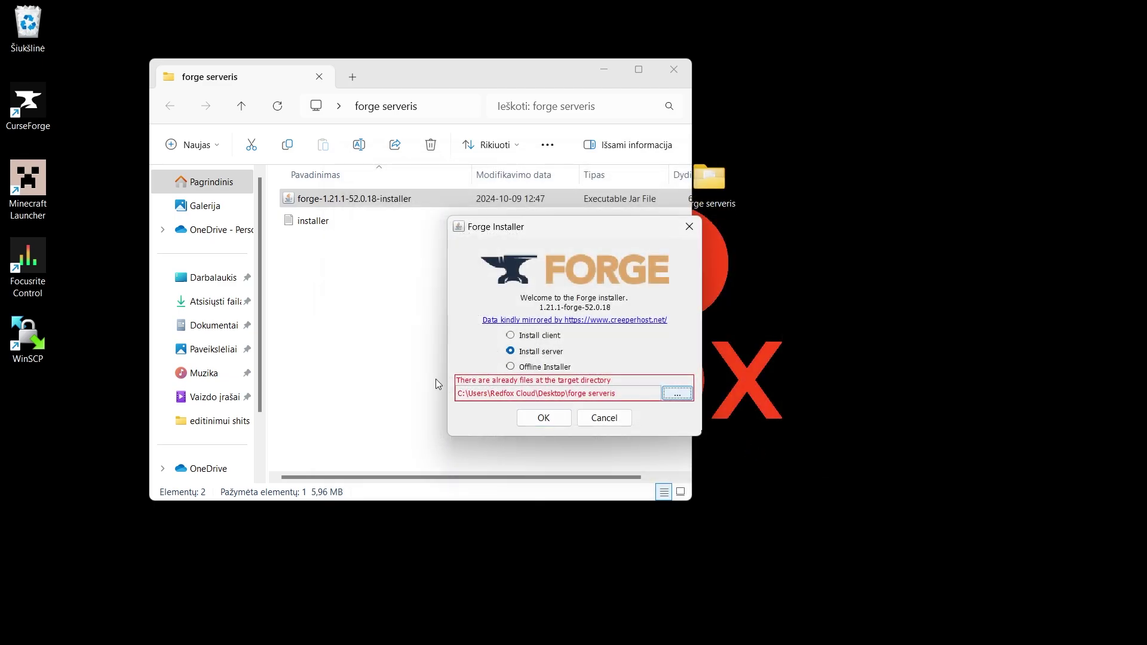
# - Install the Forge server into the chosen folder and dismiss the completion dialog
pyautogui.moveTo(476, 394); pyautogui.dragTo(622, 400)
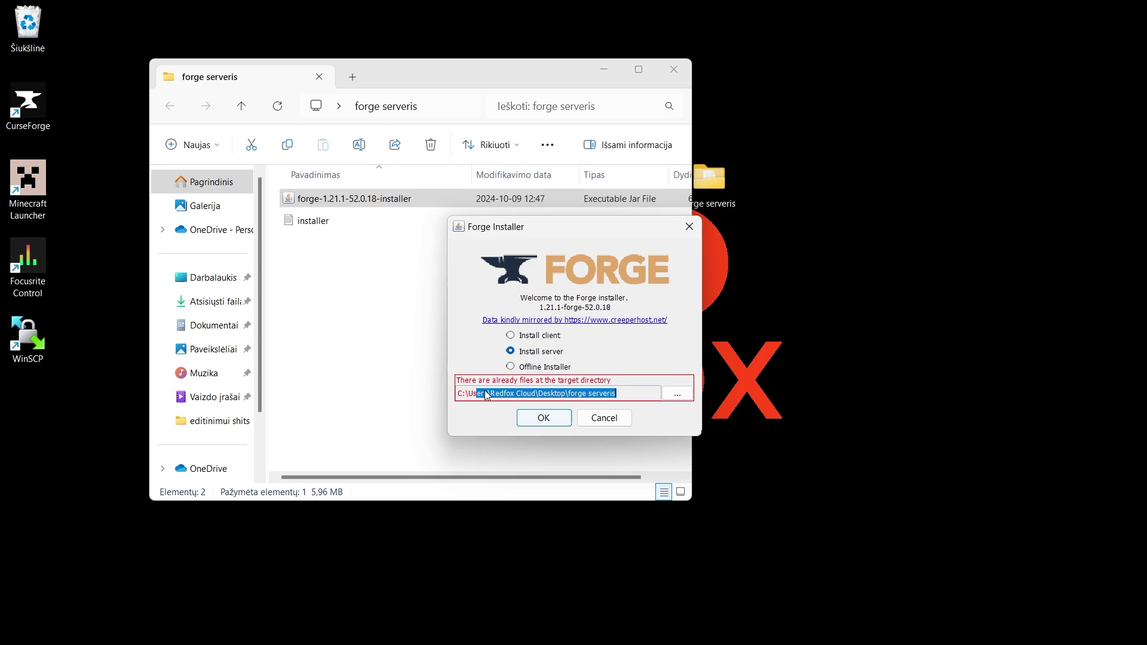
pyautogui.click(550, 393)
pyautogui.moveTo(596, 396); pyautogui.dragTo(611, 395)
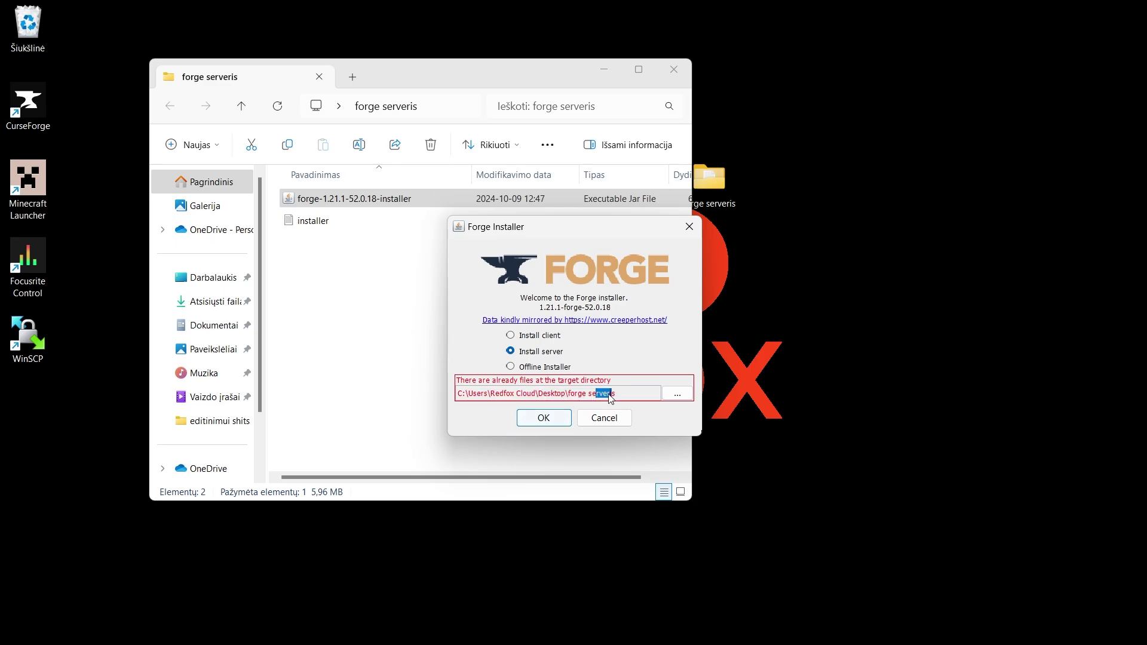
pyautogui.click(546, 418)
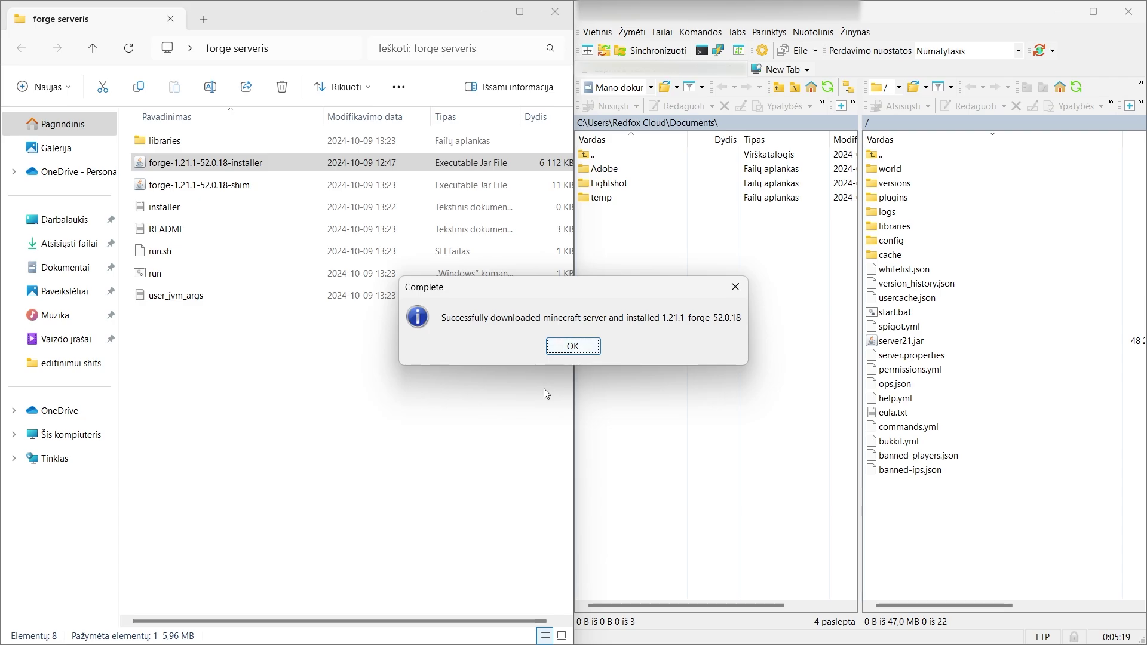
pyautogui.click(573, 346)
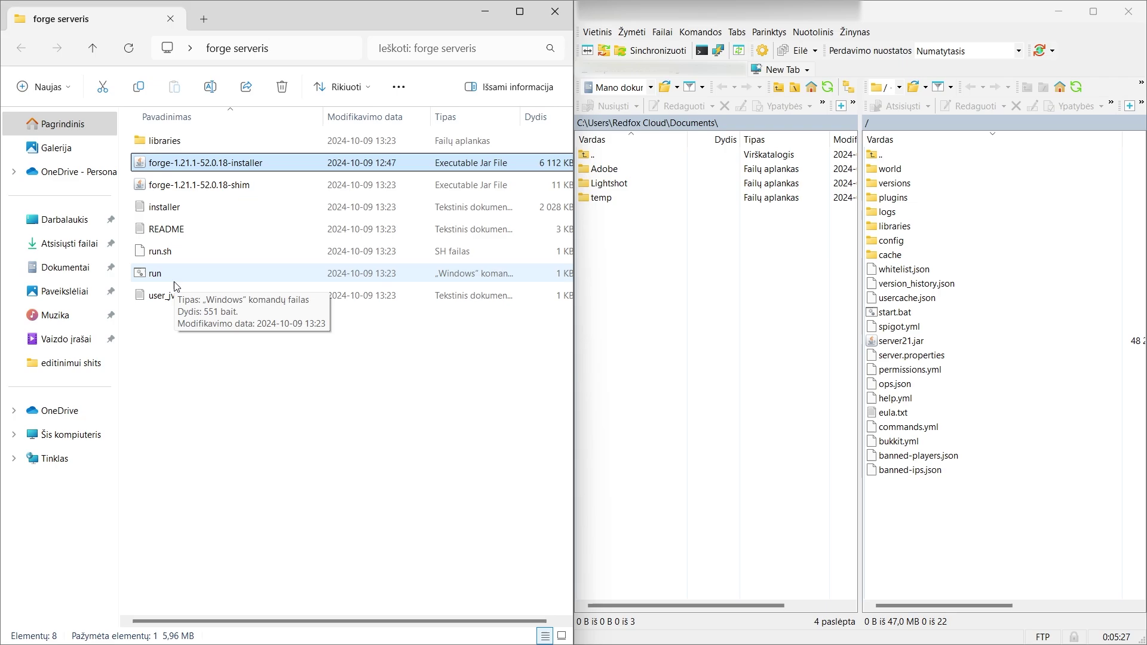
# - Run forge-1.21.1-52.0.18-shim to generate the server files, and save the eula file with eula=true
pyautogui.doubleClick(229, 186)
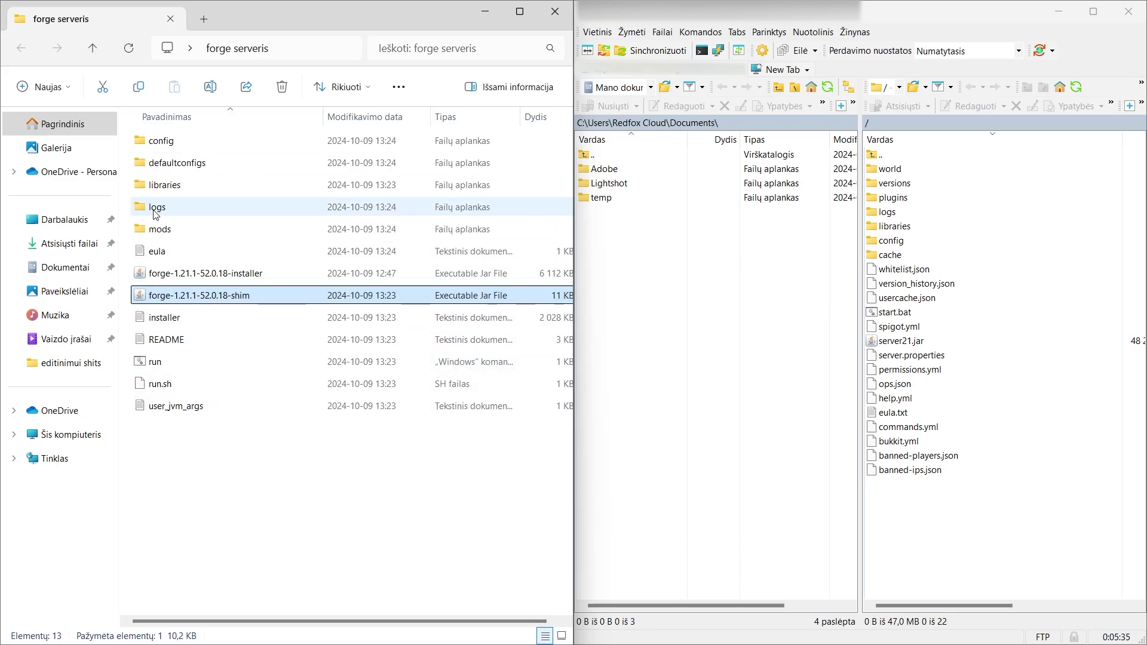
pyautogui.doubleClick(188, 256)
pyautogui.click(116, 208)
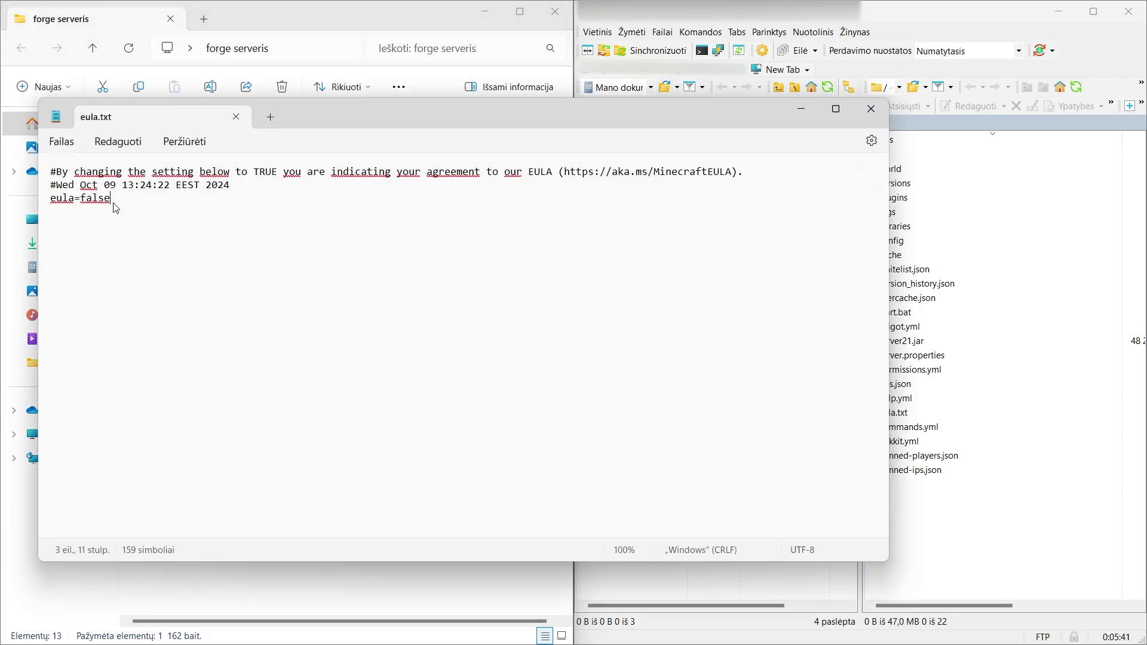
pyautogui.moveTo(115, 208); pyautogui.dragTo(84, 213)
pyautogui.write('true')
pyautogui.click(232, 121)
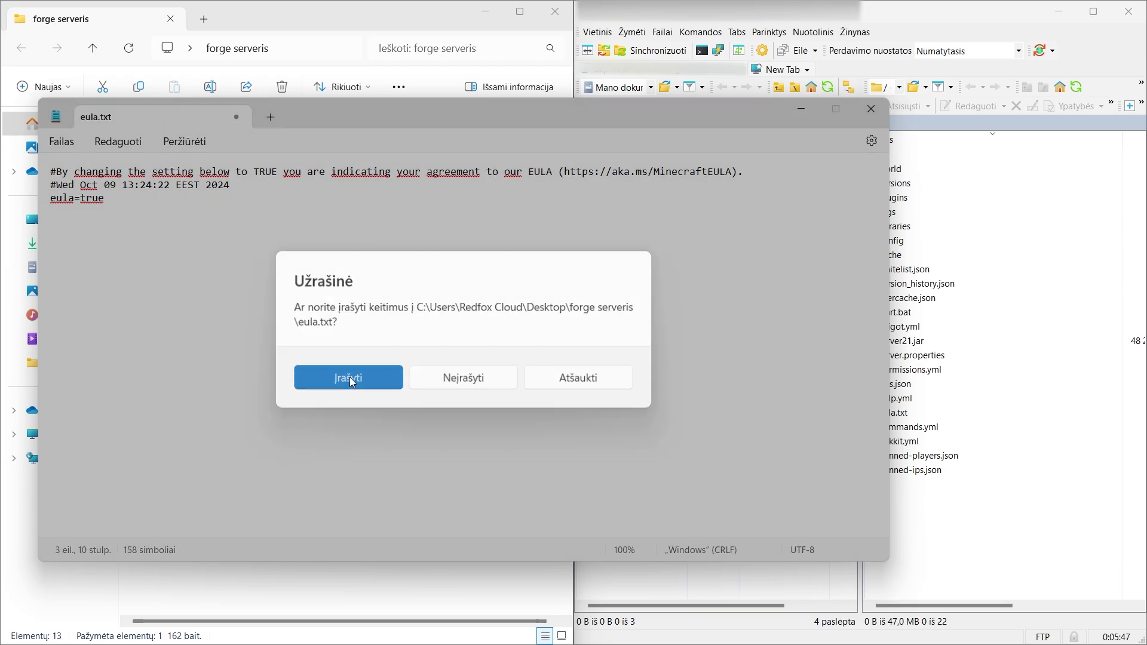
pyautogui.click(390, 383)
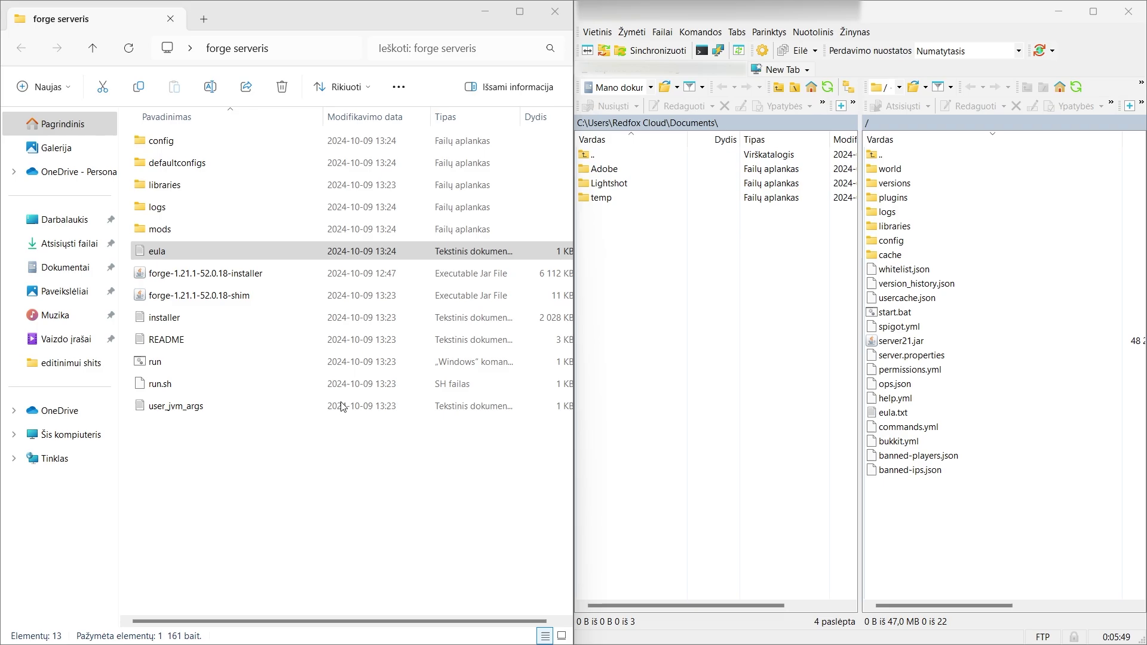
# - Start the Forge server with forge-1.21.1-52.0.18-shim and shut it down with the stop command
pyautogui.doubleClick(197, 297)
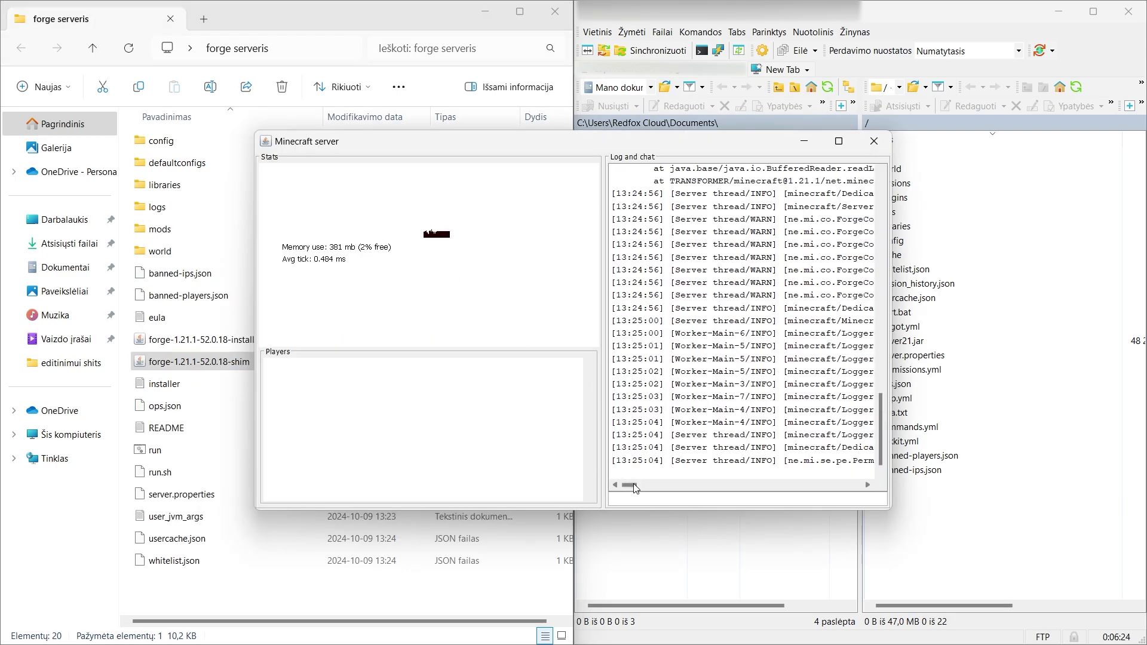
pyautogui.moveTo(633, 483)
pyautogui.mouseDown()
pyautogui.moveTo(672, 480)
pyautogui.moveTo(630, 486)
pyautogui.mouseUp()
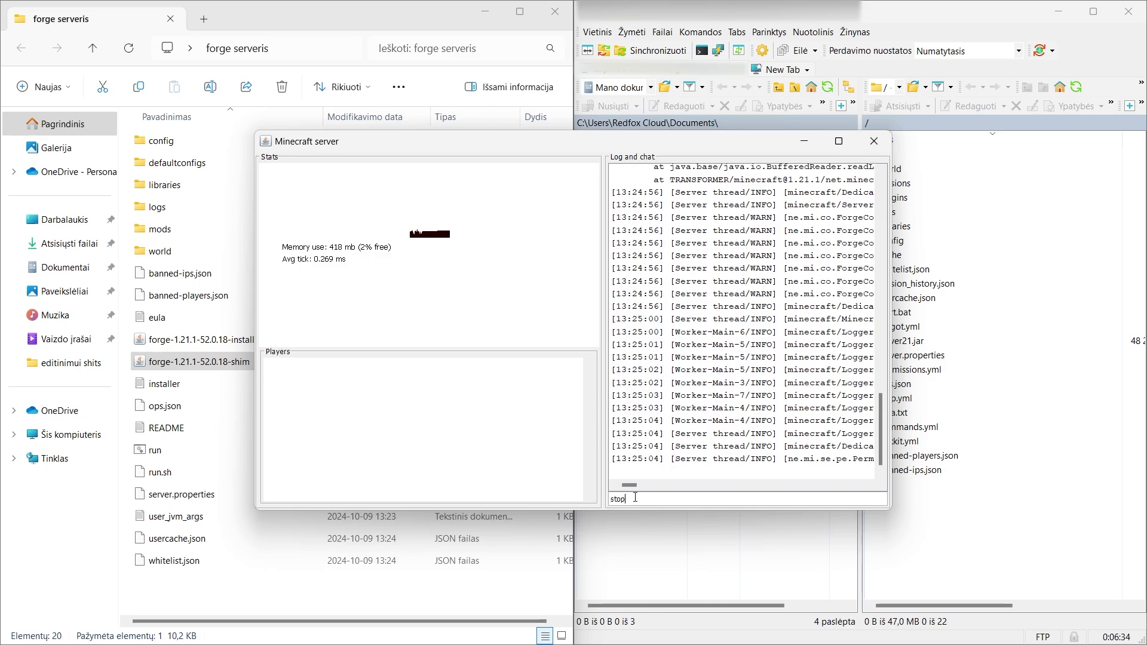
pyautogui.press('Return')
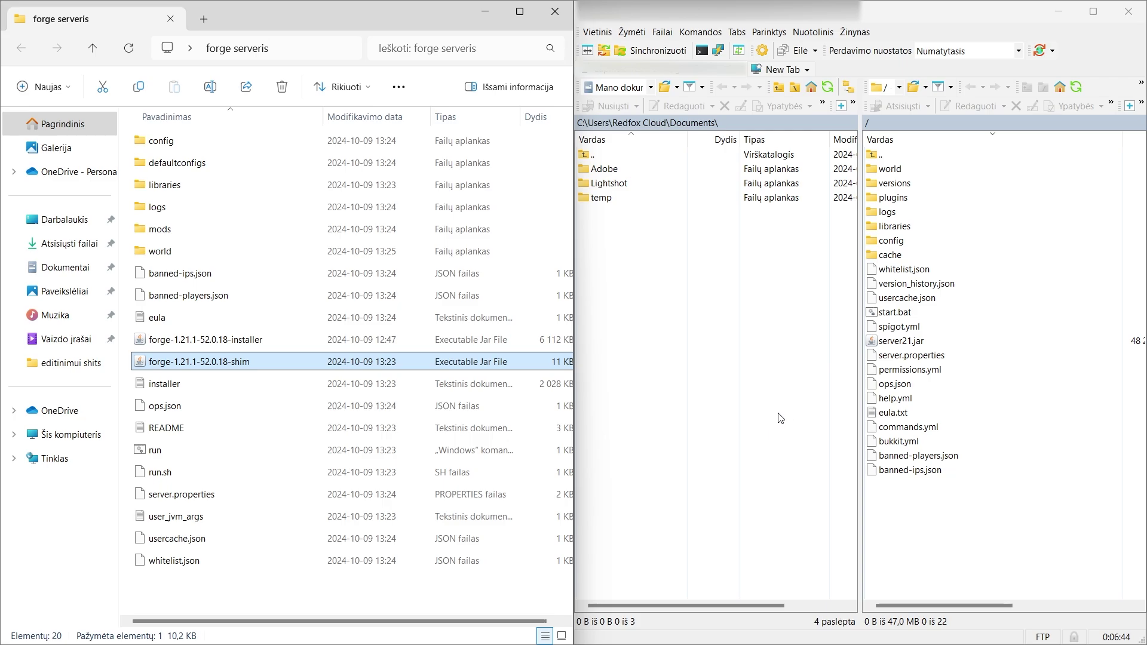
# - Delete all existing files and folders from the remote server's root directory in WinSCP
pyautogui.click(973, 526)
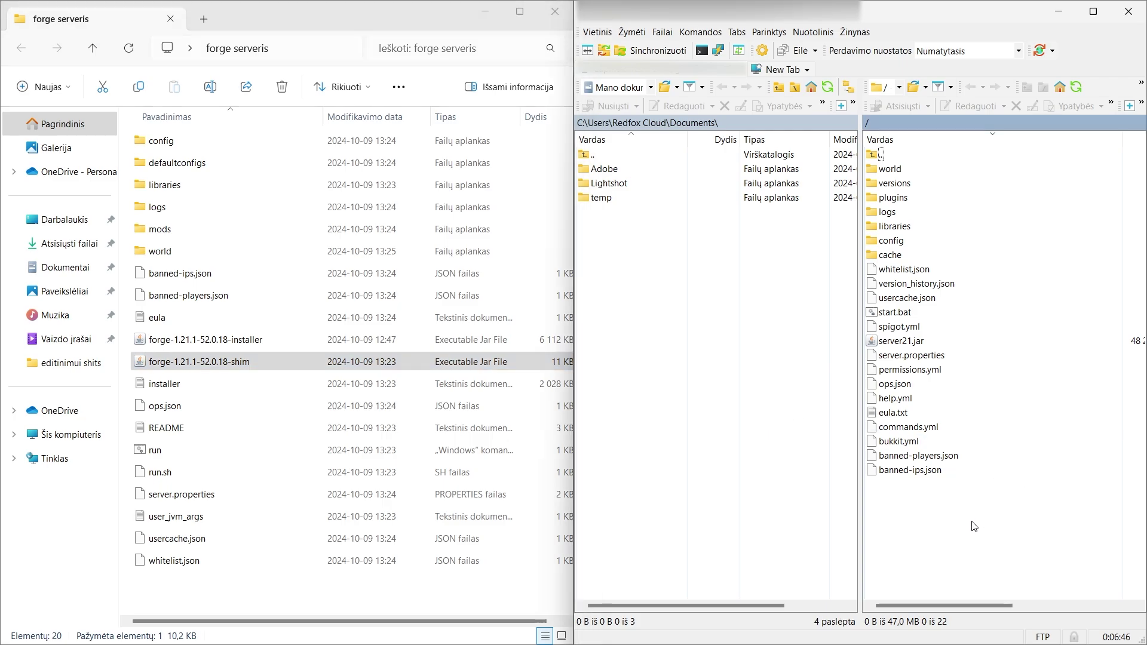
pyautogui.hotkey('ctrl', 'a')
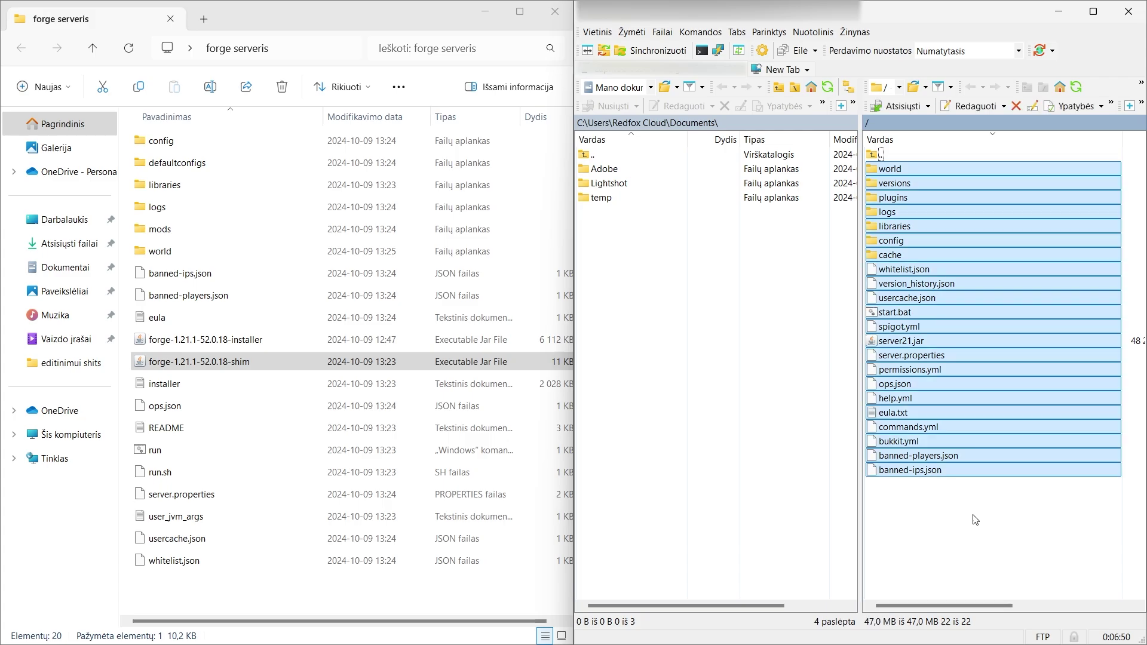
pyautogui.press('Delete')
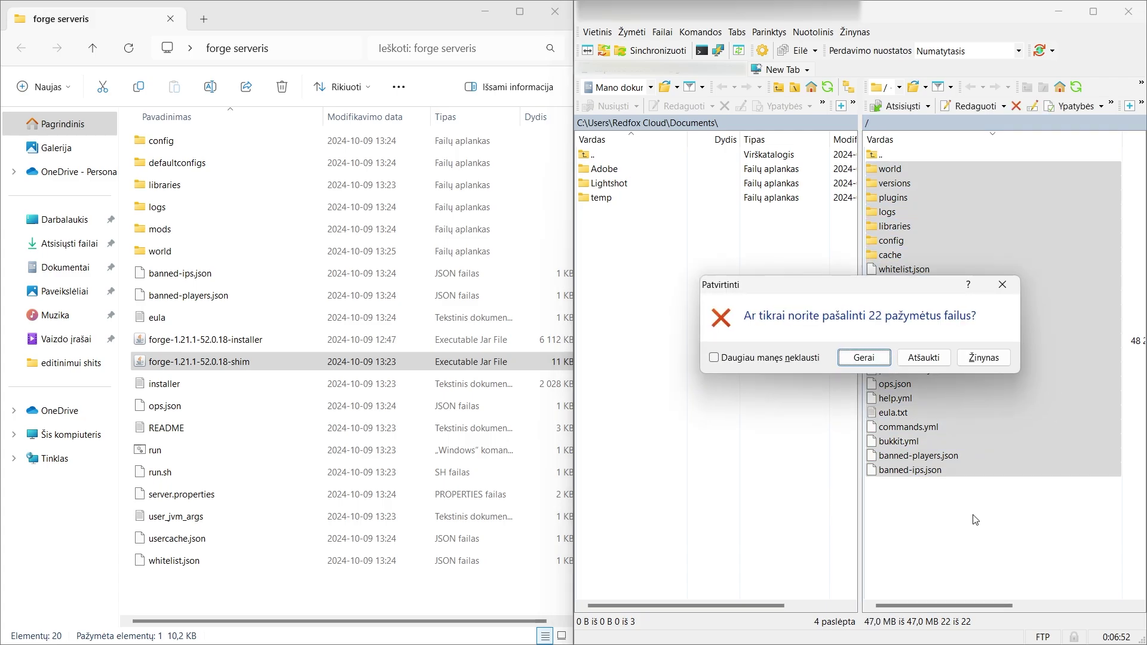
pyautogui.click(864, 358)
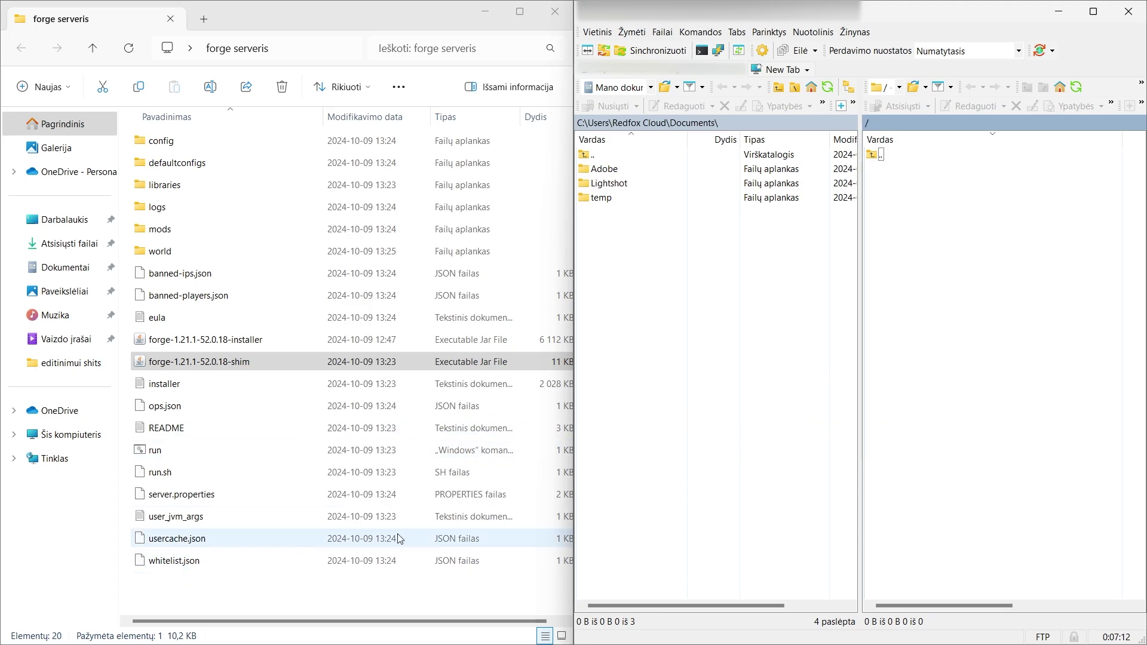
# - Upload everything in the forge serveris folder to the remote root directory in WinSCP
pyautogui.moveTo(138, 583); pyautogui.dragTo(246, 135)
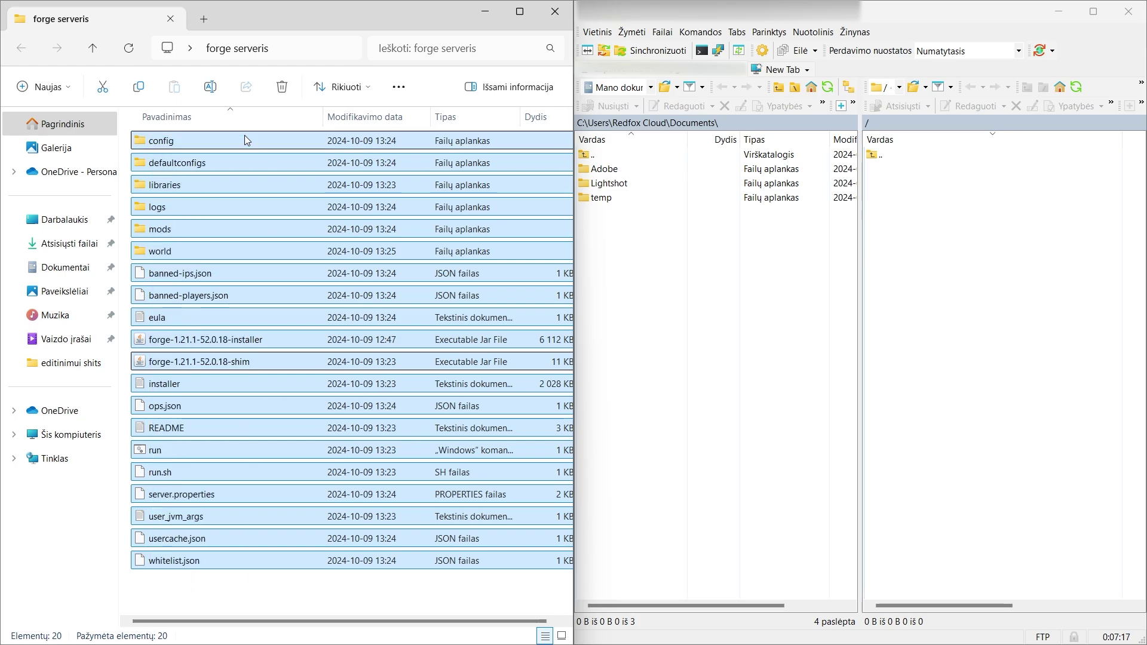
pyautogui.hotkey('ctrl', 'c')
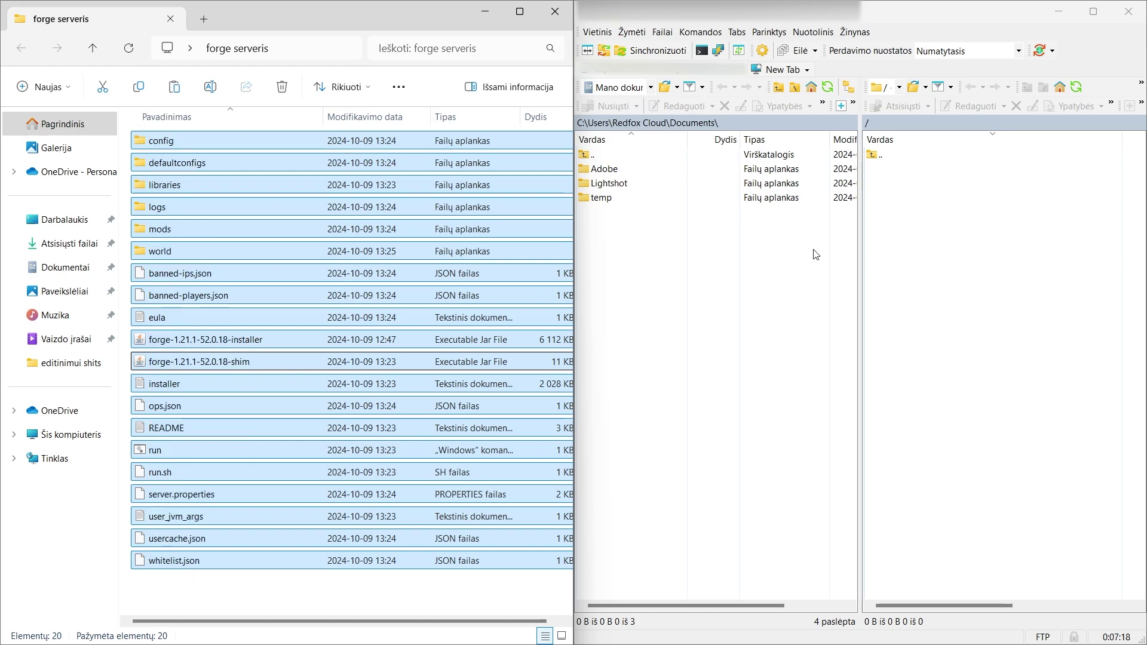
pyautogui.click(1001, 287)
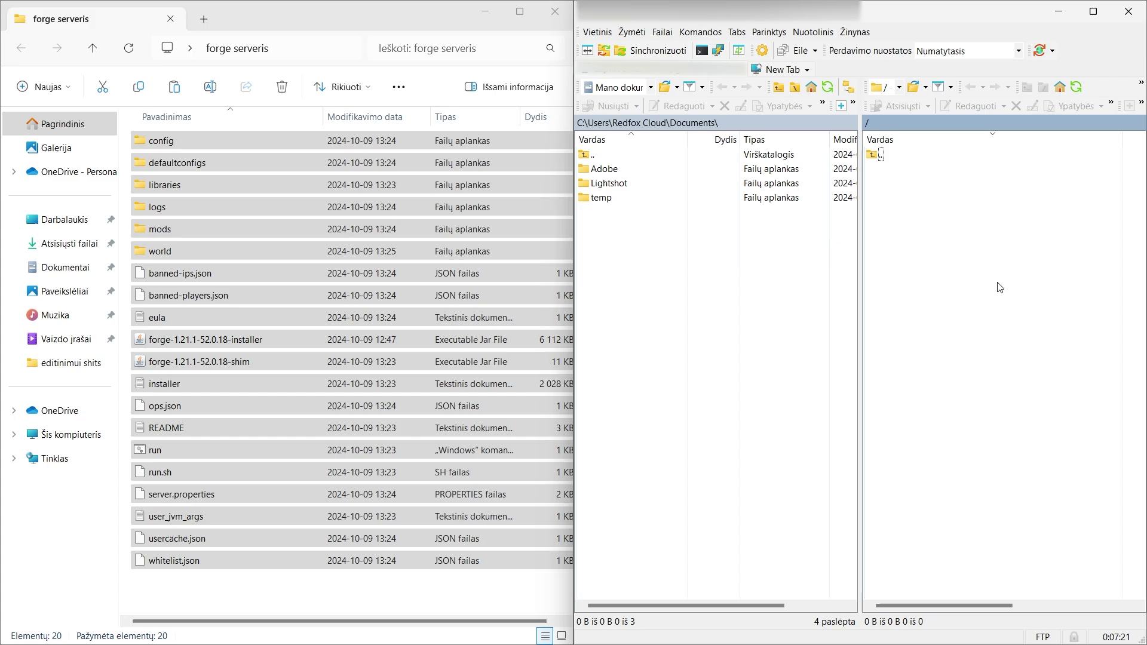
pyautogui.hotkey('ctrl', 'v')
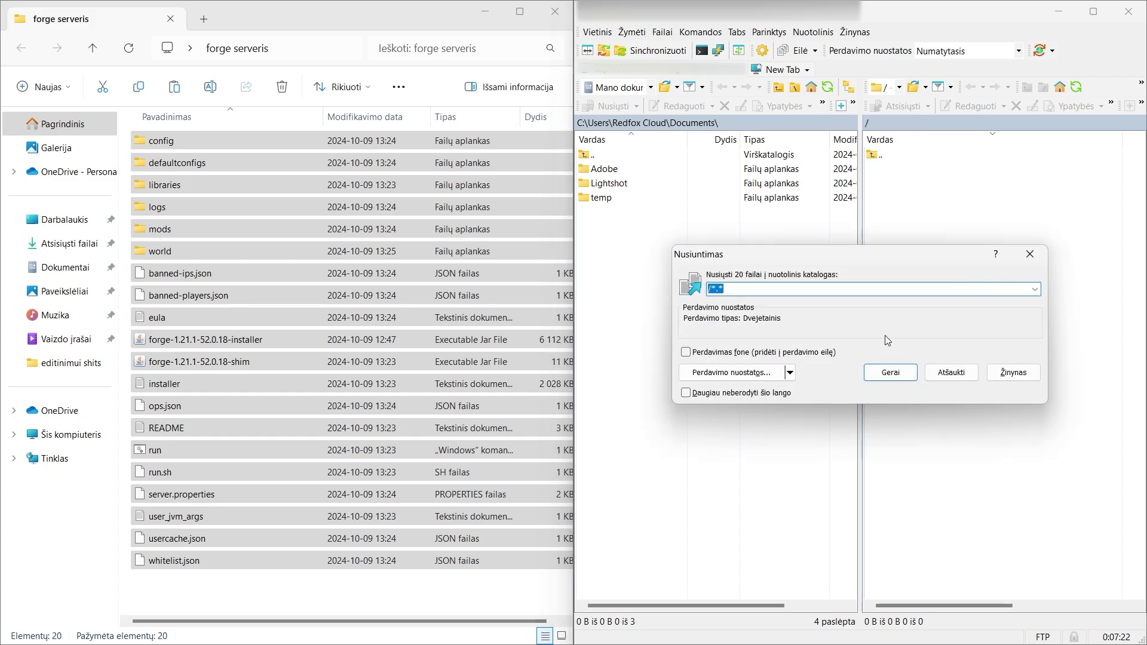
pyautogui.click(891, 373)
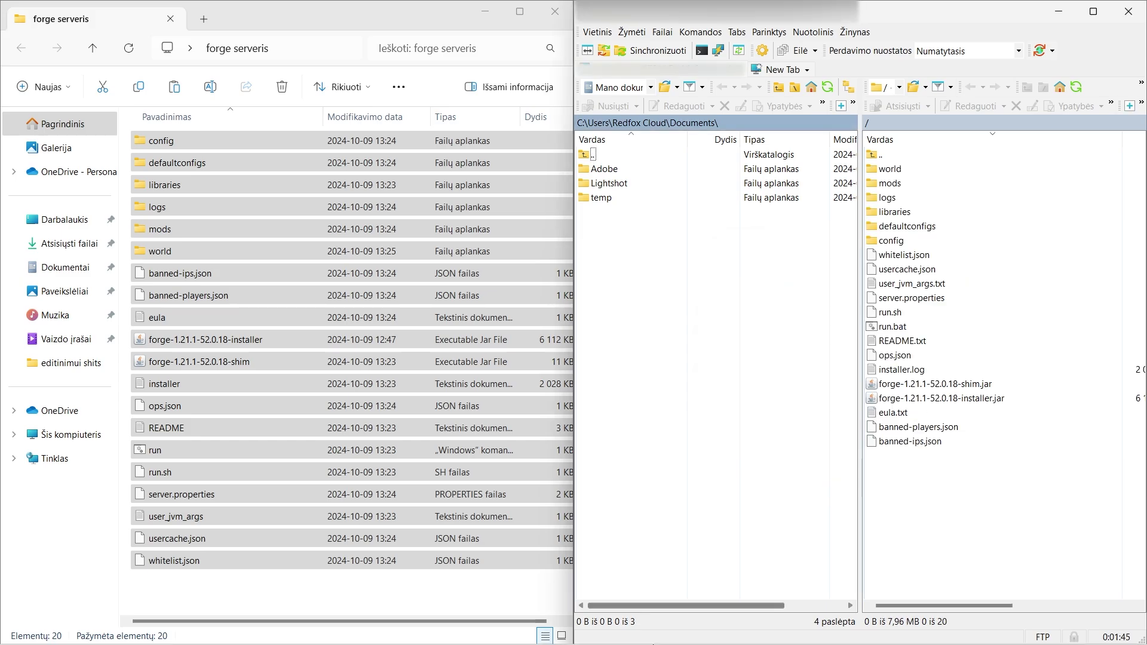
# - Switch to the RedFox Cloud dashboard in Chrome and start the Minecraft server
pyautogui.click(690, 627)
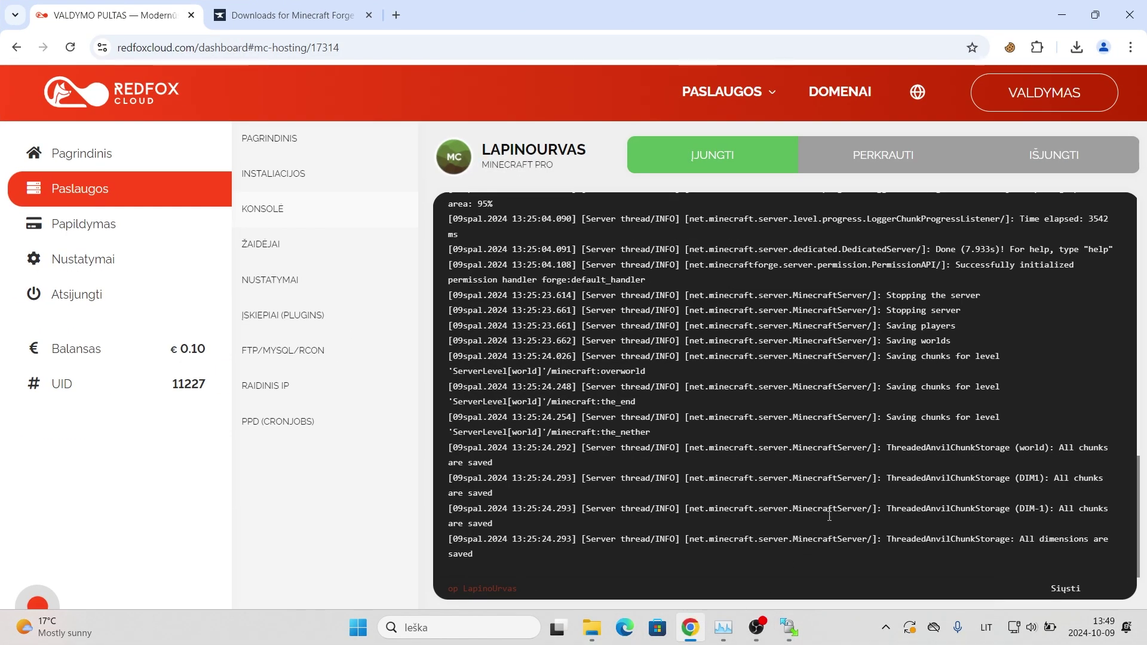
pyautogui.click(703, 155)
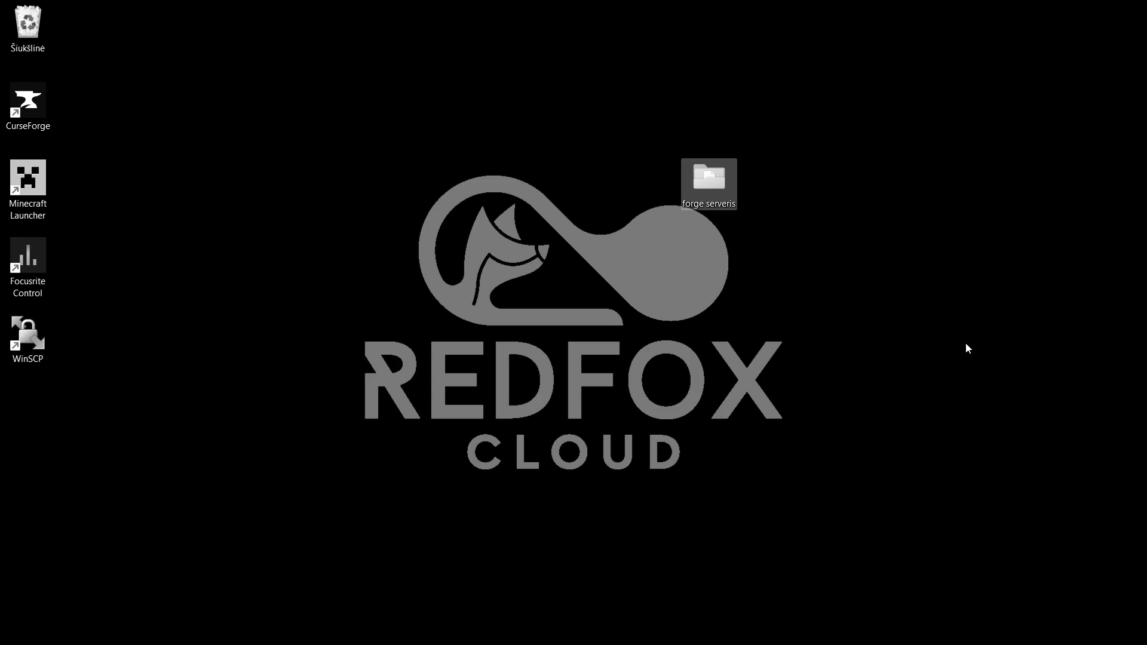
# - Start Minecraft: Java Edition 1.21.1 once from the Minecraft Launcher, and quit the game from its title screen
pyautogui.doubleClick(37, 214)
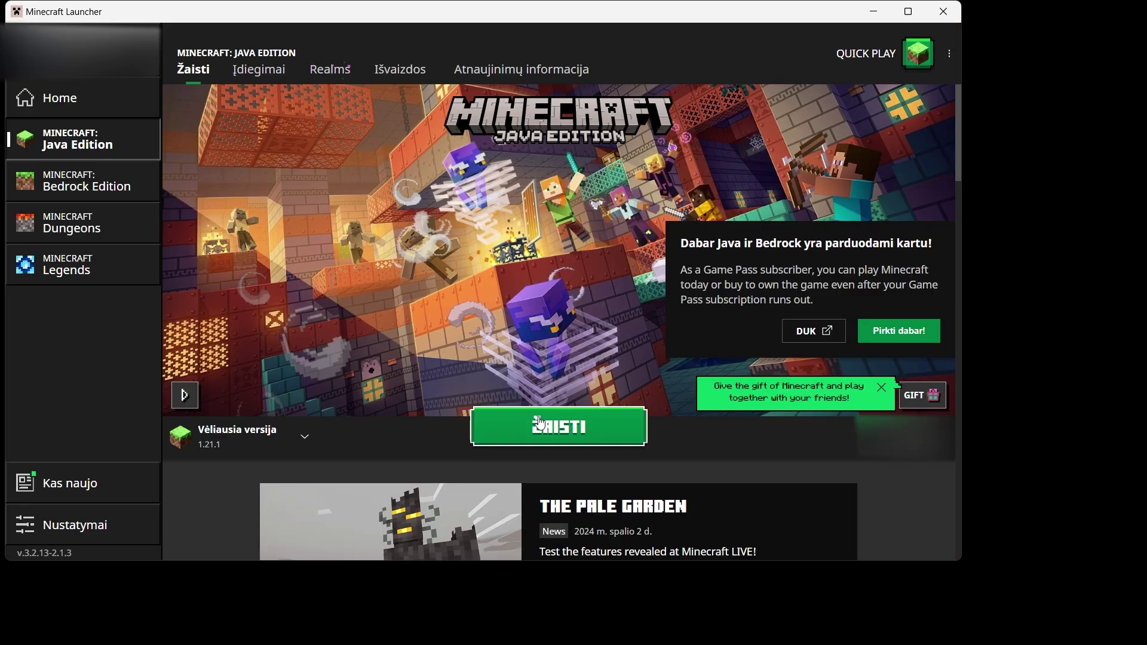
pyautogui.click(540, 422)
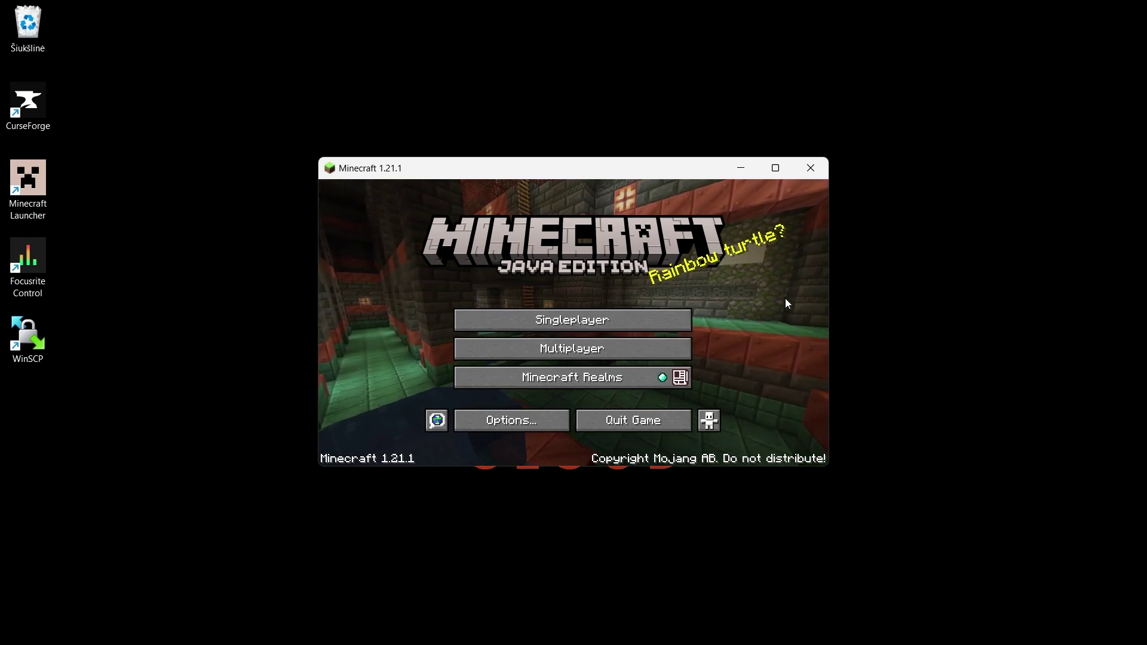
pyautogui.click(636, 420)
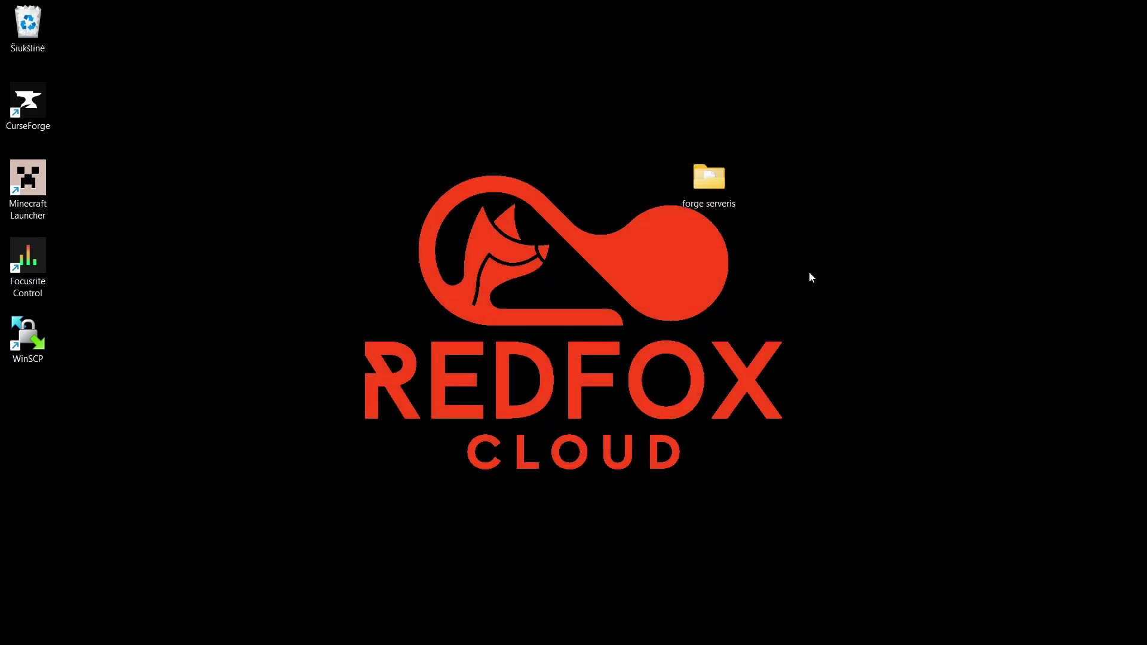
# - Run forge-1.21.1-52.0.18-installer from the forge serveris folder to install the Forge client into the .minecraft path, and close the folder
pyautogui.doubleClick(722, 192)
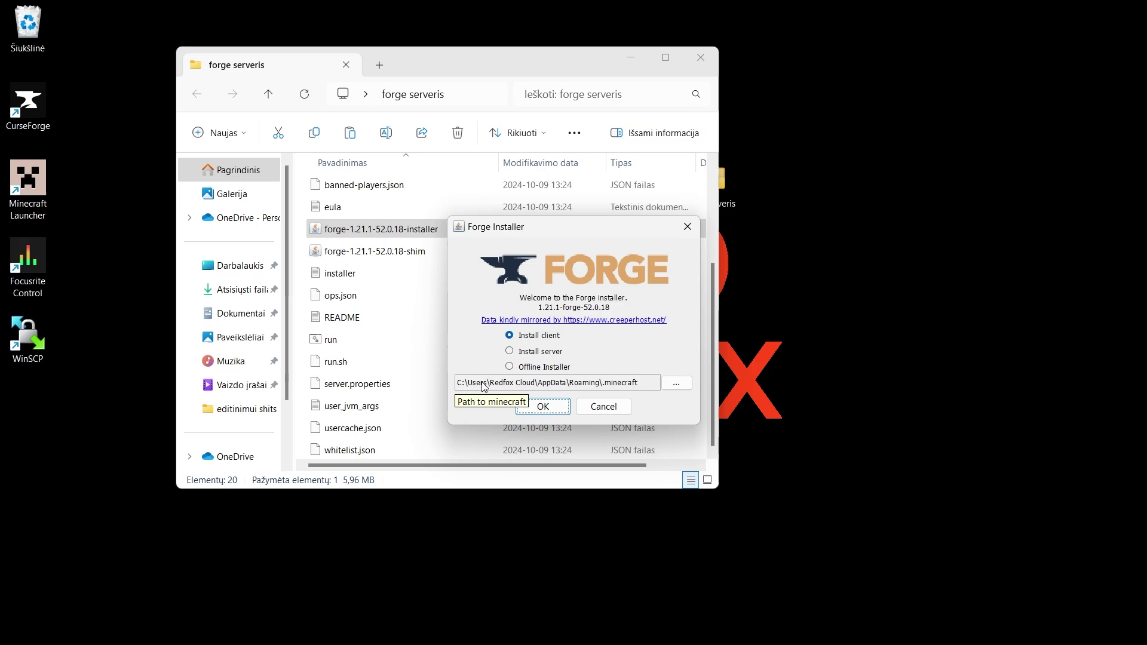
pyautogui.click(542, 407)
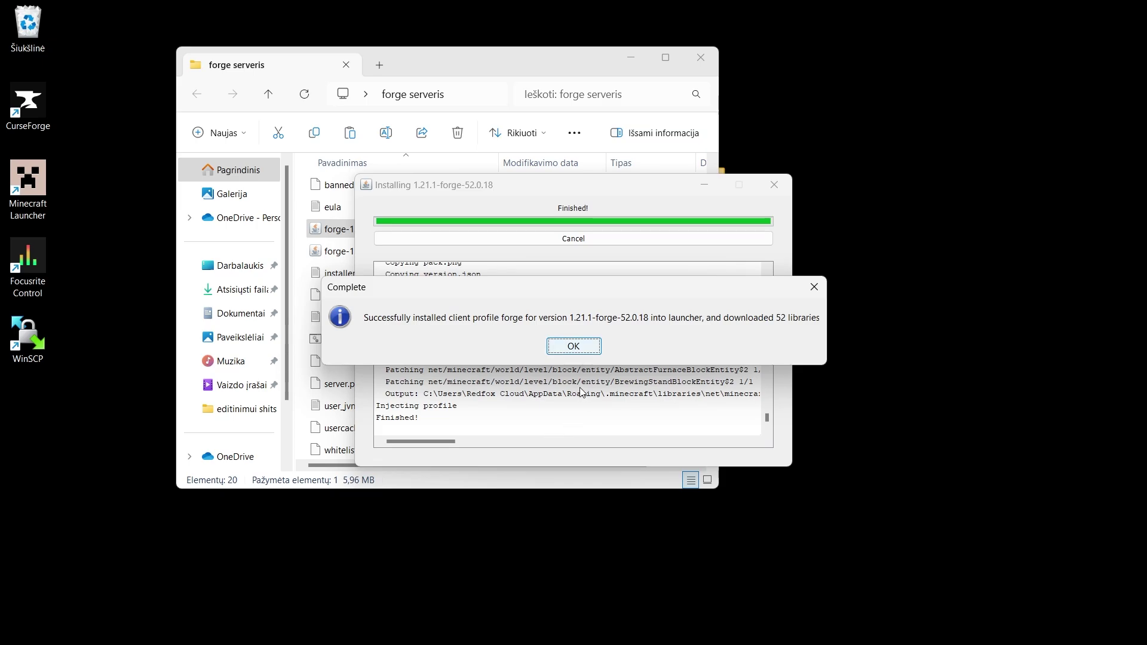
pyautogui.click(574, 346)
pyautogui.click(701, 57)
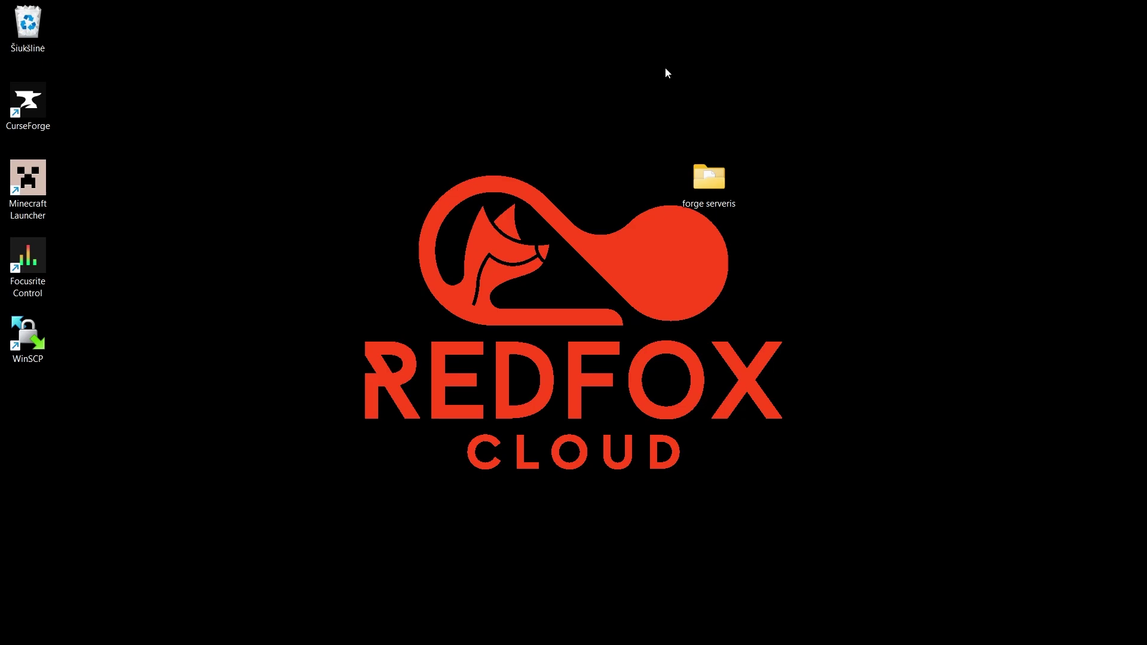
# - Open the Minecraft Launcher and list the Java Edition installations with modified versions included
pyautogui.doubleClick(30, 182)
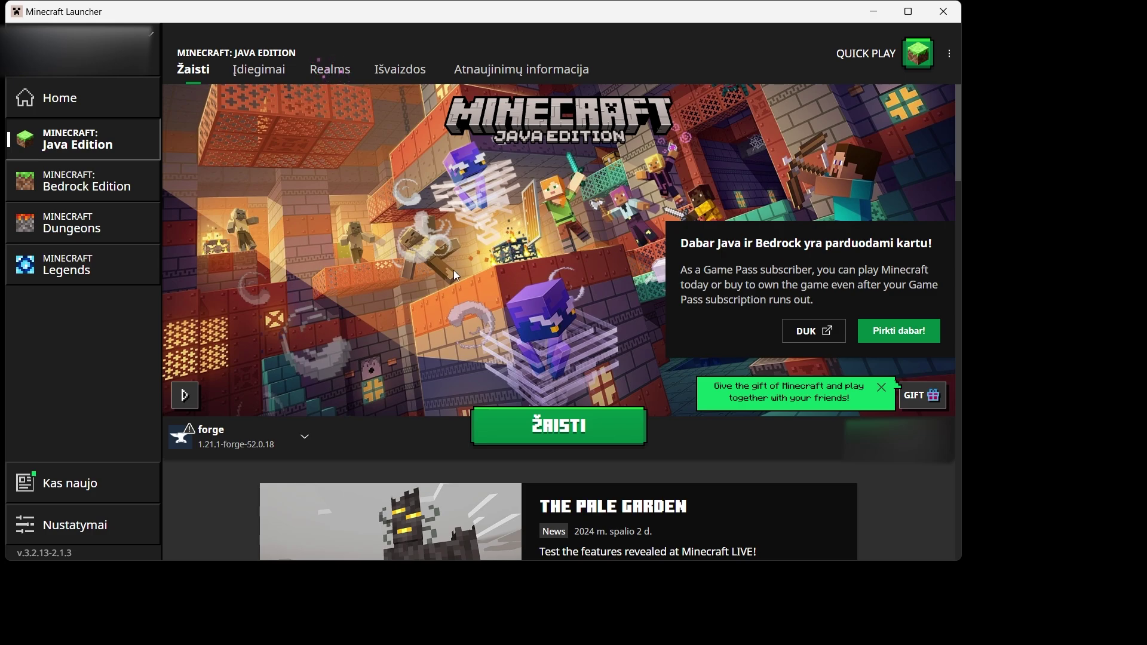
pyautogui.moveTo(213, 432)
pyautogui.click(248, 78)
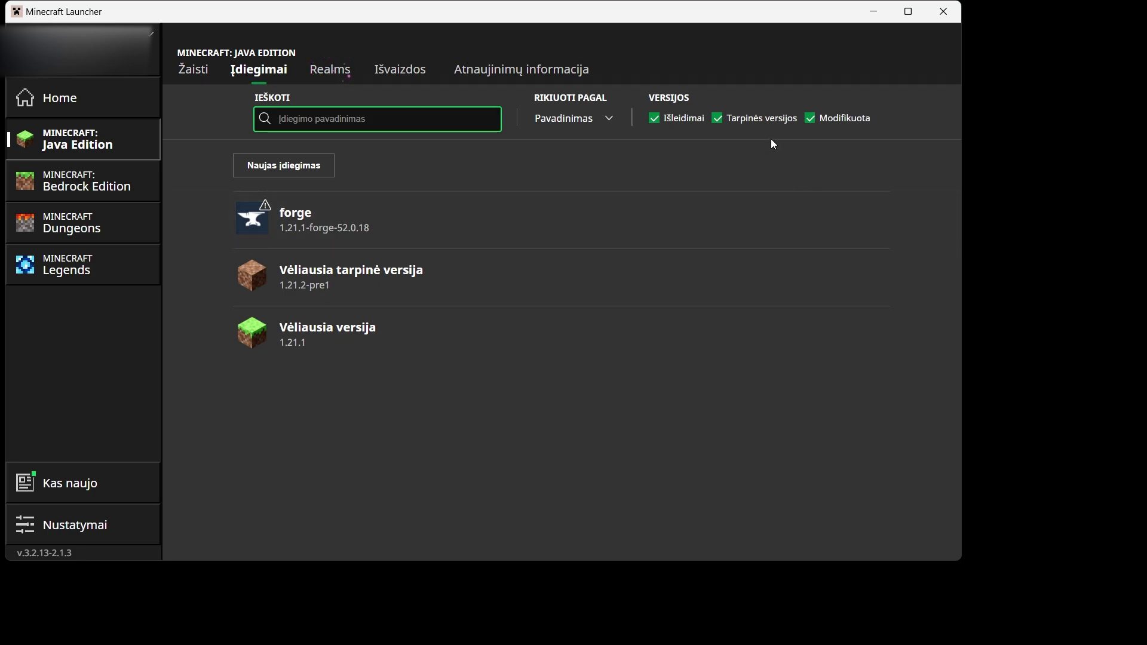
pyautogui.click(811, 119)
pyautogui.click(810, 119)
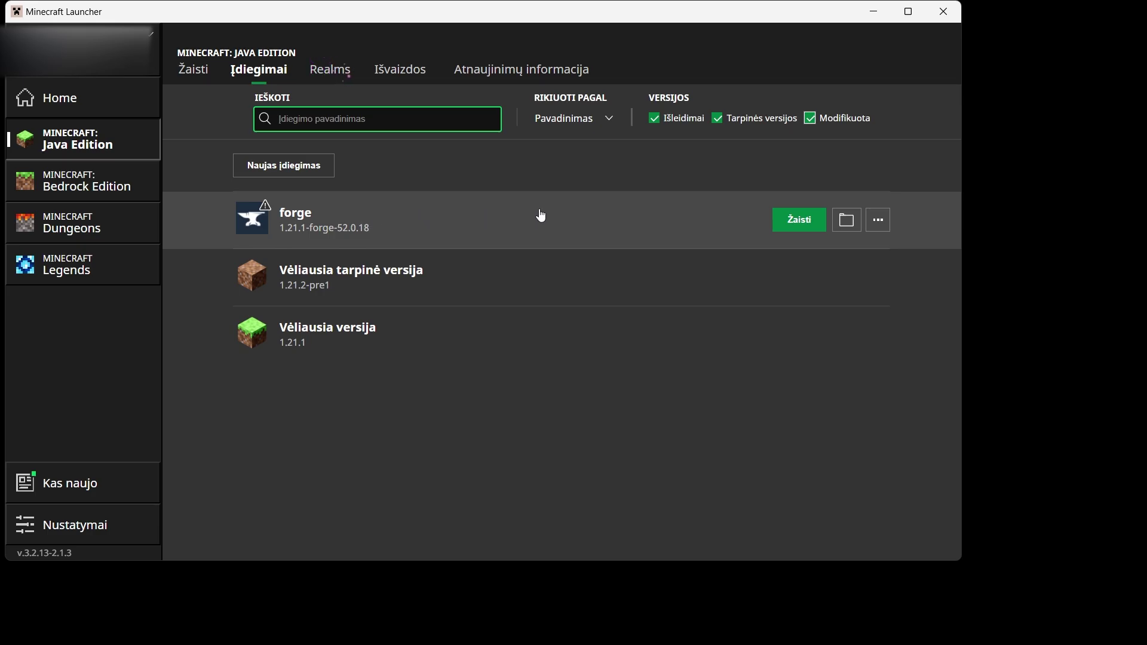
# - Launch the forge 1.21.1-forge-52.0.18 installation, accepting the modded-game risk without further warnings
pyautogui.click(788, 219)
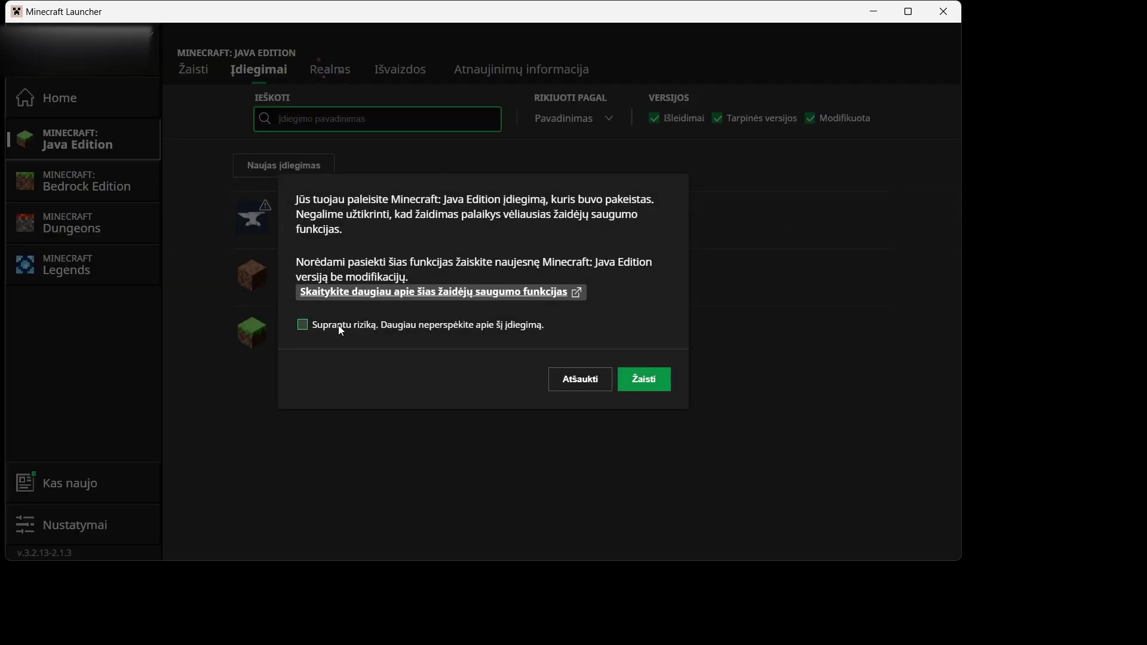
pyautogui.click(368, 328)
pyautogui.click(656, 379)
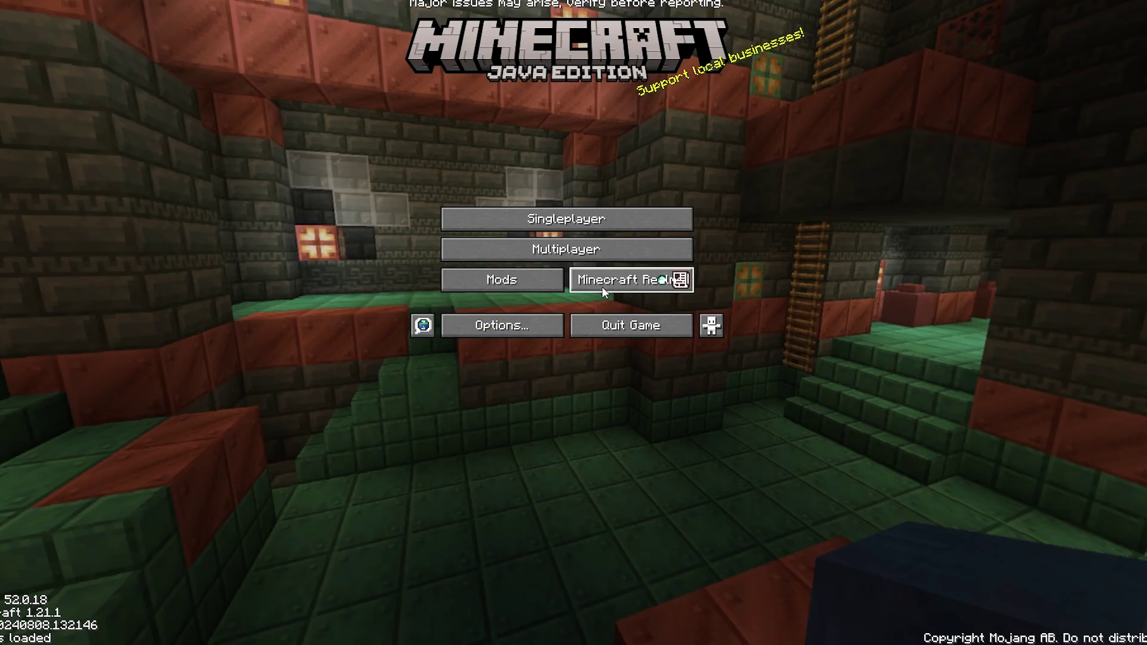
# - Join the saved Minecraft Server from the multiplayer server list
pyautogui.click(597, 257)
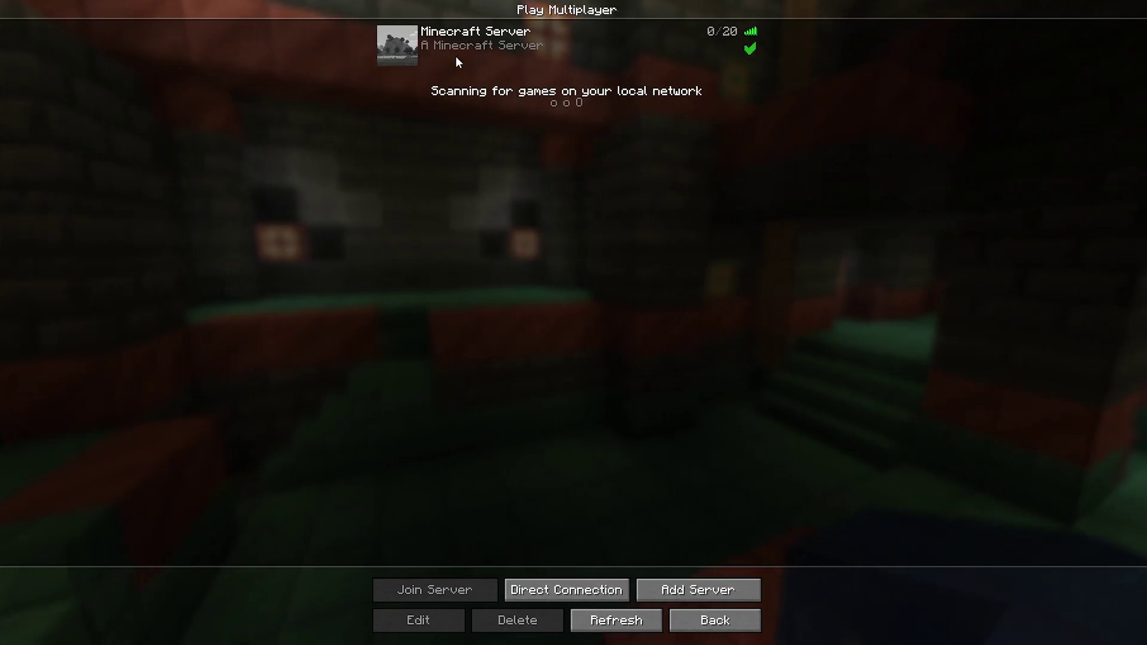
pyautogui.doubleClick(407, 45)
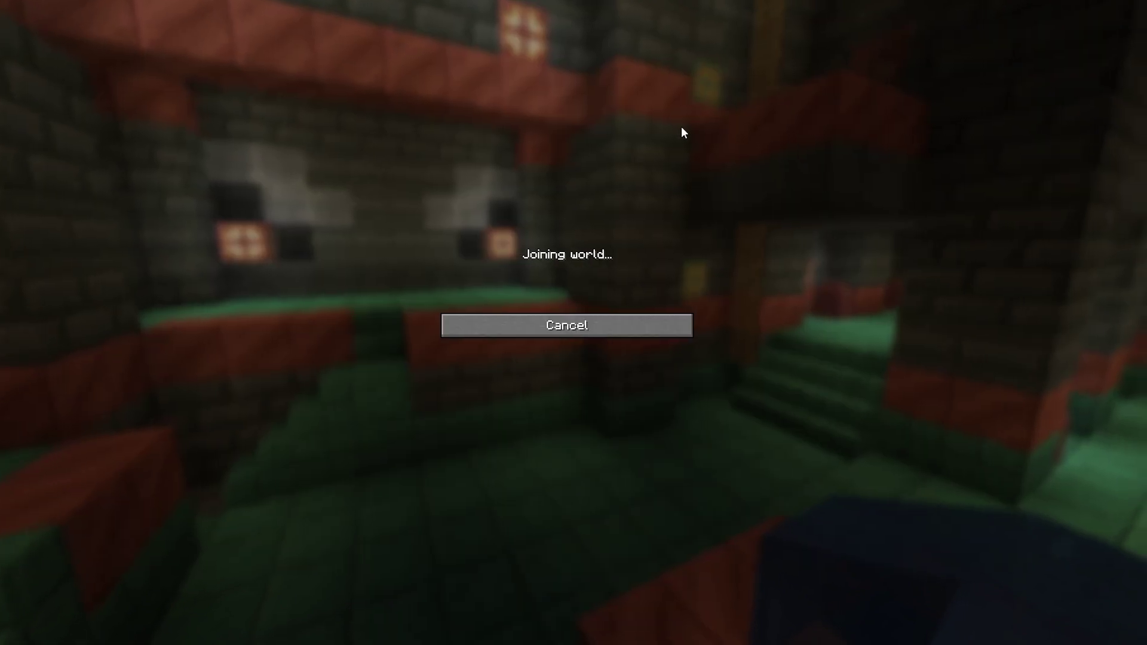